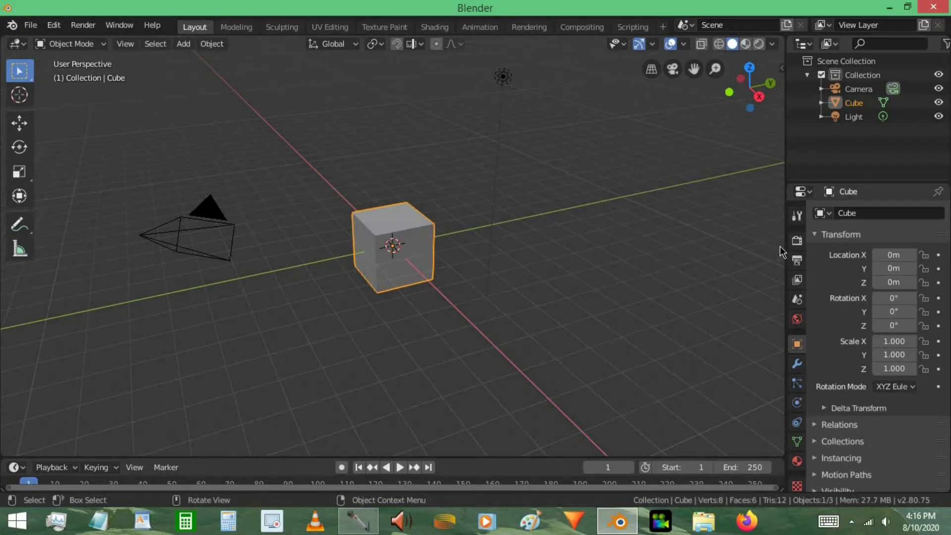
Switch the scene's render engine to Cycles
left_click(798, 241)
left_click(913, 213)
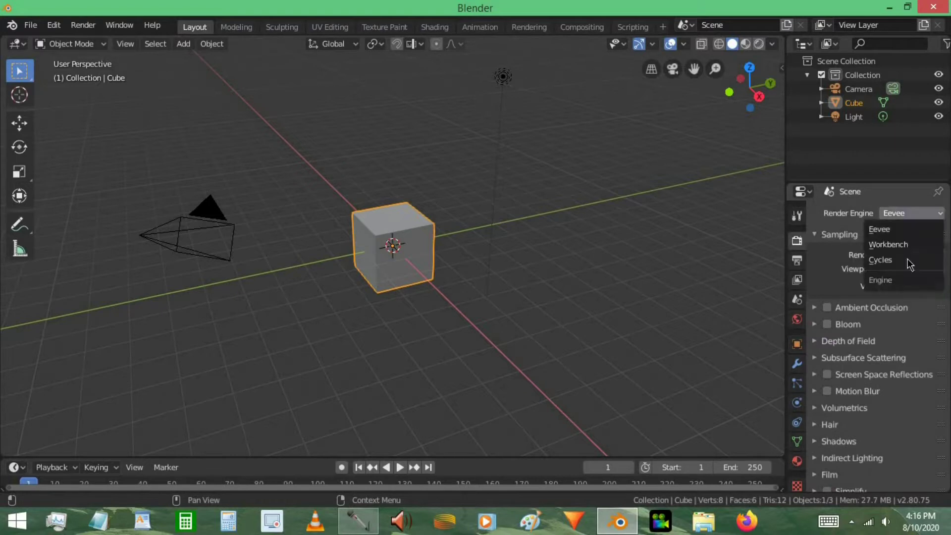
left_click(906, 260)
Delete the default cube and add a Monkey mesh in its place
scroll(545, 208, "up", 3)
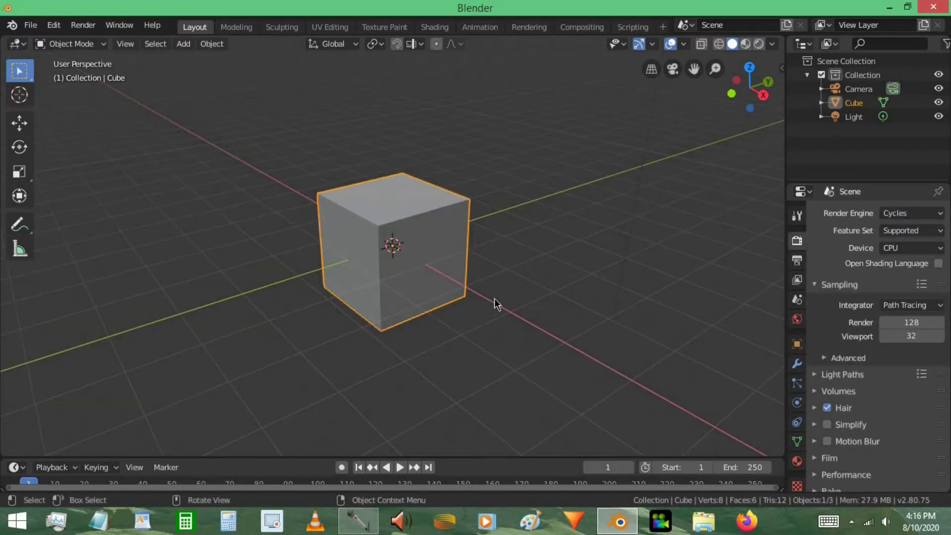
key("x")
left_click(515, 207)
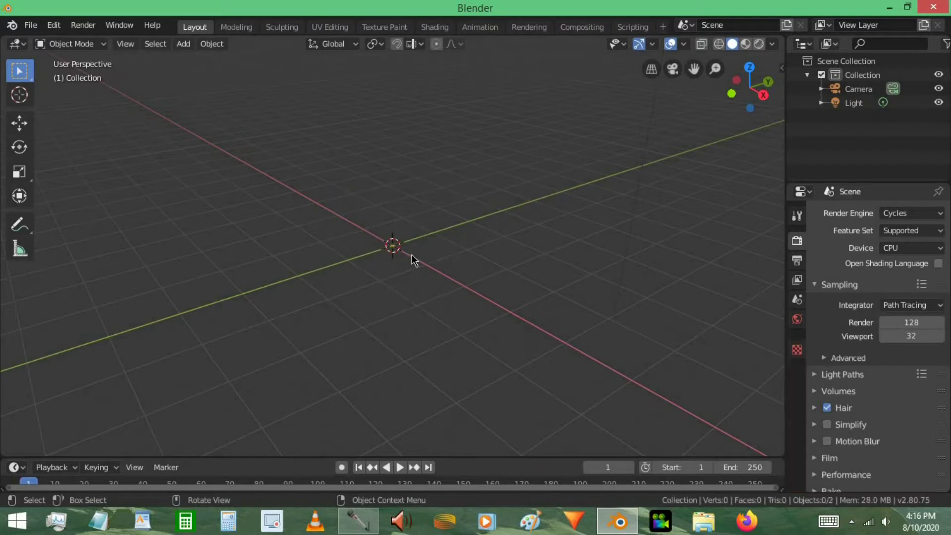
key("shift+a")
mouse_move(394, 237)
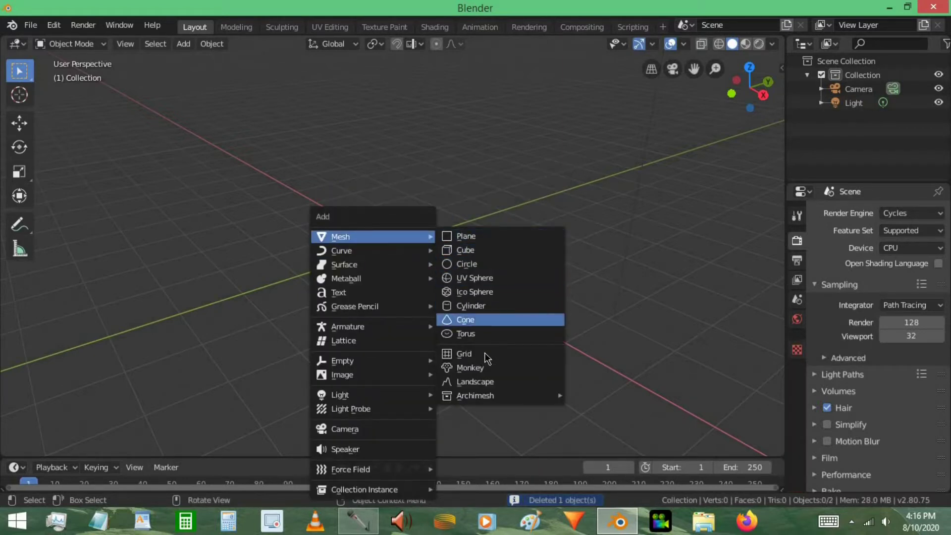
left_click(493, 367)
Add a Subdivision Surface modifier to the monkey head
scroll(542, 263, "up", 5)
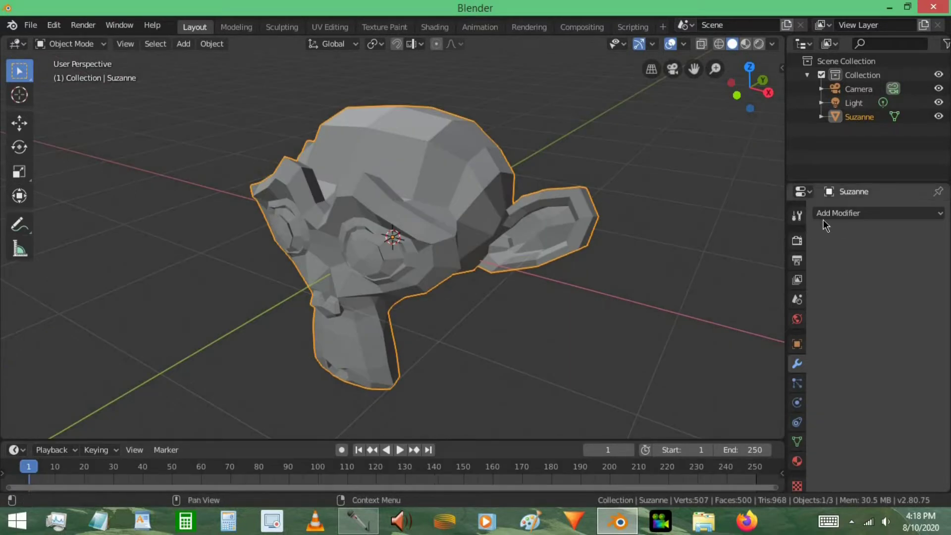
left_click(824, 214)
left_click(688, 455)
Apply the Quick Smoke effect to the monkey head
scroll(512, 201, "down", 4)
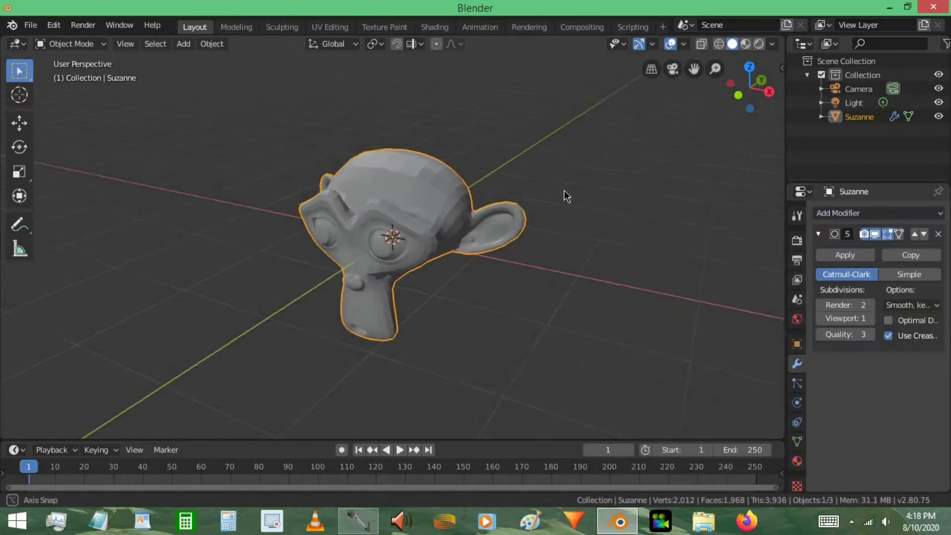
middle_click_drag(564, 190, 359, 240)
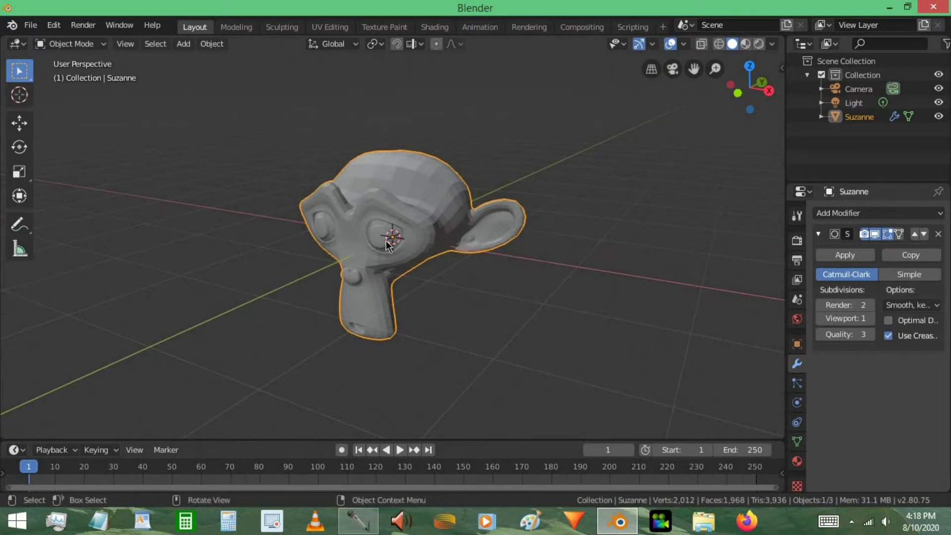
left_click(222, 45)
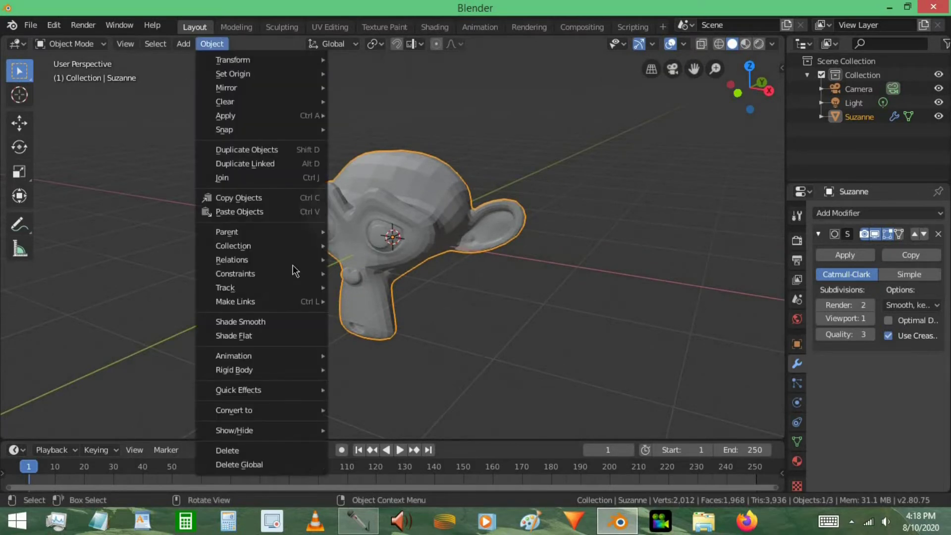
mouse_move(288, 391)
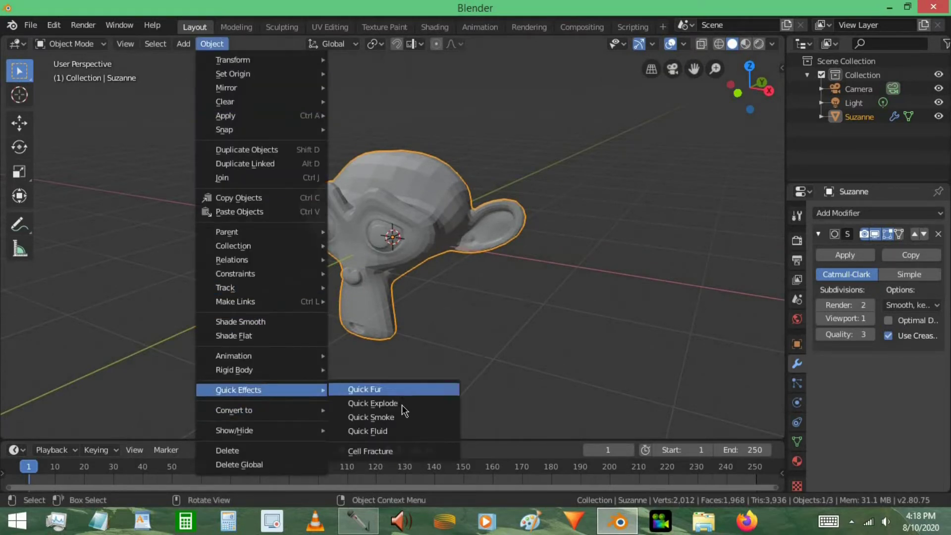
left_click(417, 416)
scroll(476, 287, "down", 5)
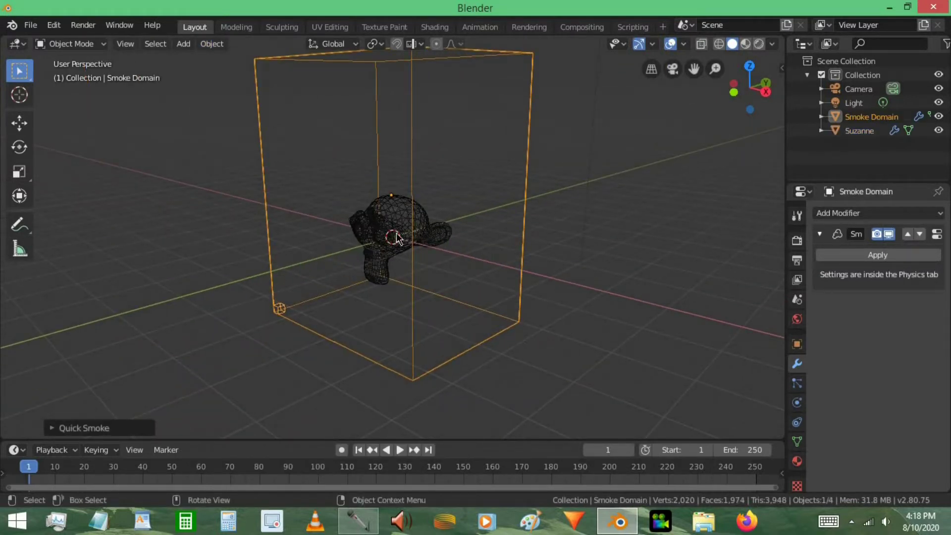
Try moving the smoke domain off to one side of the monkey head, and undo the move
middle_click_drag(460, 356, 612, 303)
key("g")
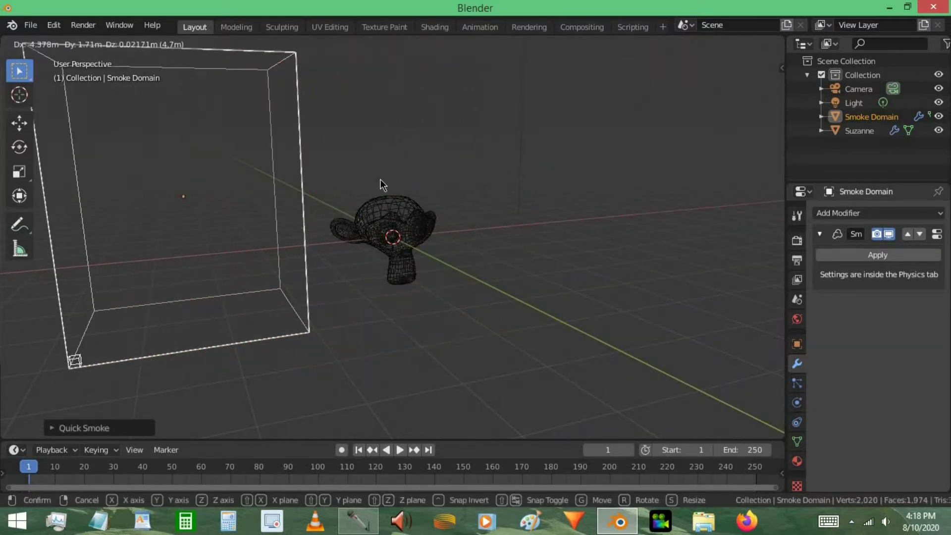
left_click(367, 184)
middle_click_drag(478, 270, 373, 214)
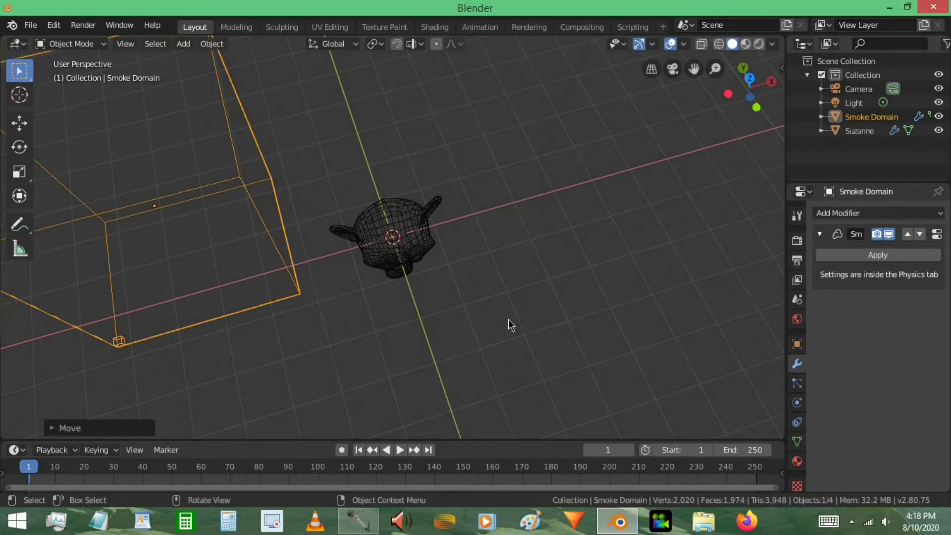
key("ctrl+z")
Try scaling the smoke domain along the Y axis, and undo the scaling
middle_click_drag(496, 255, 486, 280)
key("s")
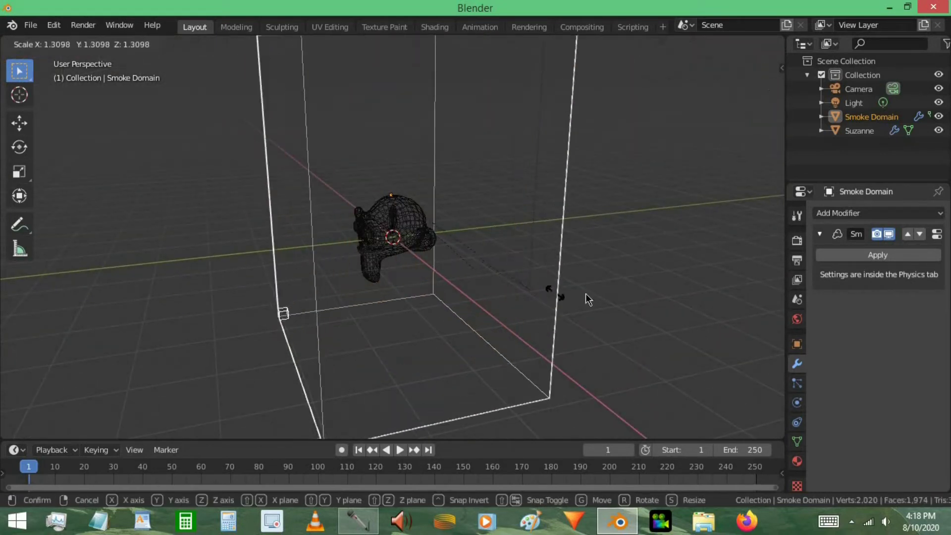
key("y")
left_click(518, 269)
key("ctrl+z")
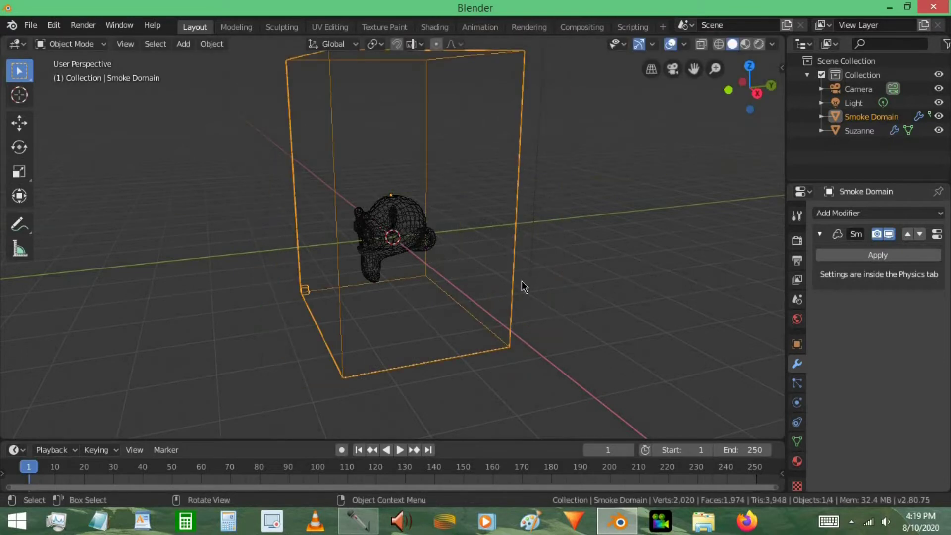
Play the smoke simulation to preview it around the monkey head, and stop the playback
middle_click_drag(558, 262, 566, 270)
scroll(566, 270, "up", 2)
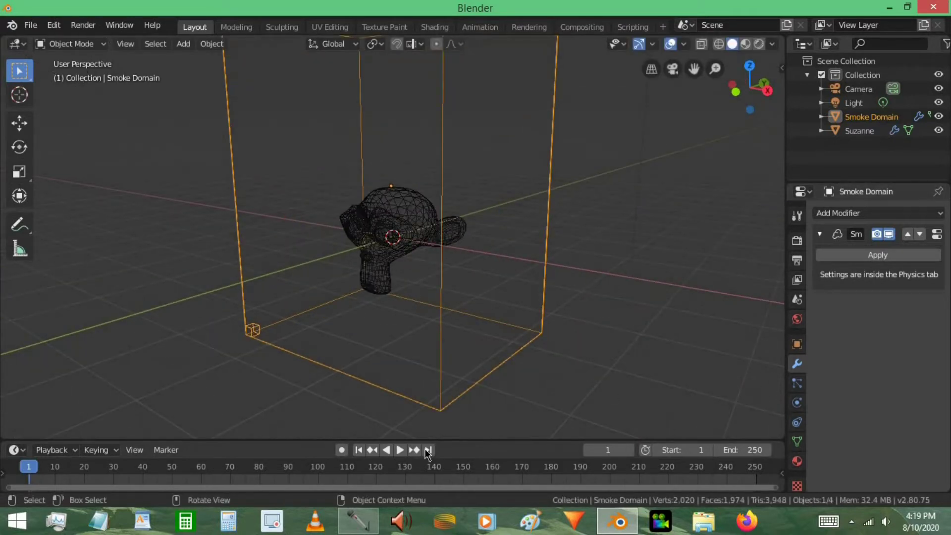
left_click(399, 450)
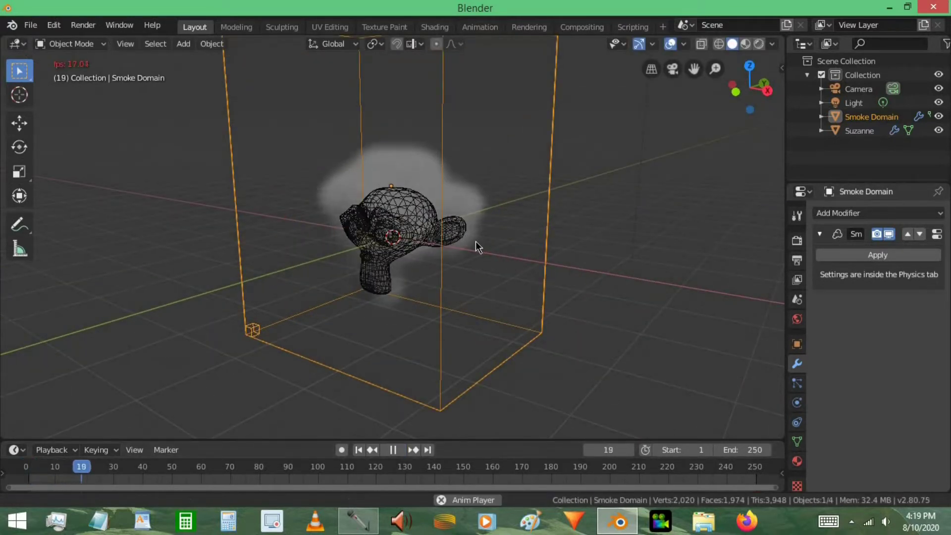
middle_click_drag(476, 246, 425, 270)
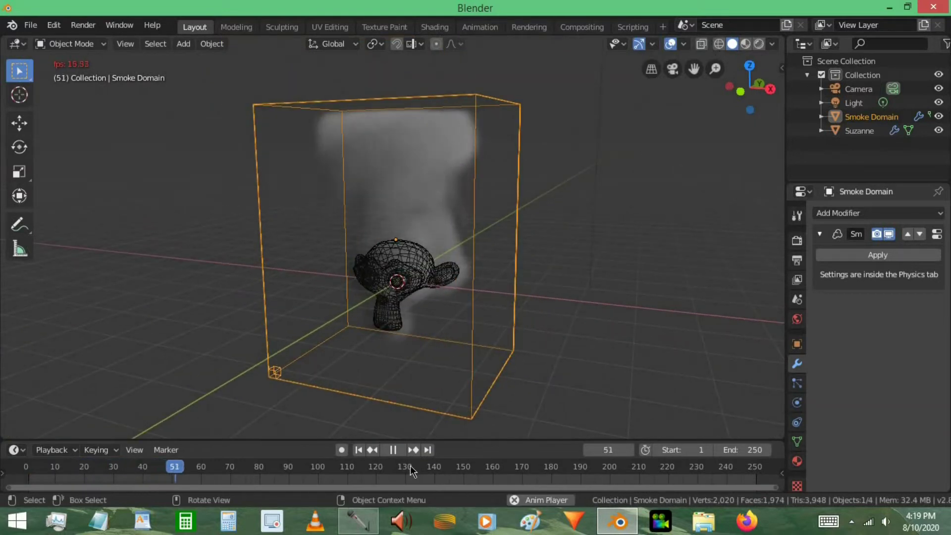
key("space")
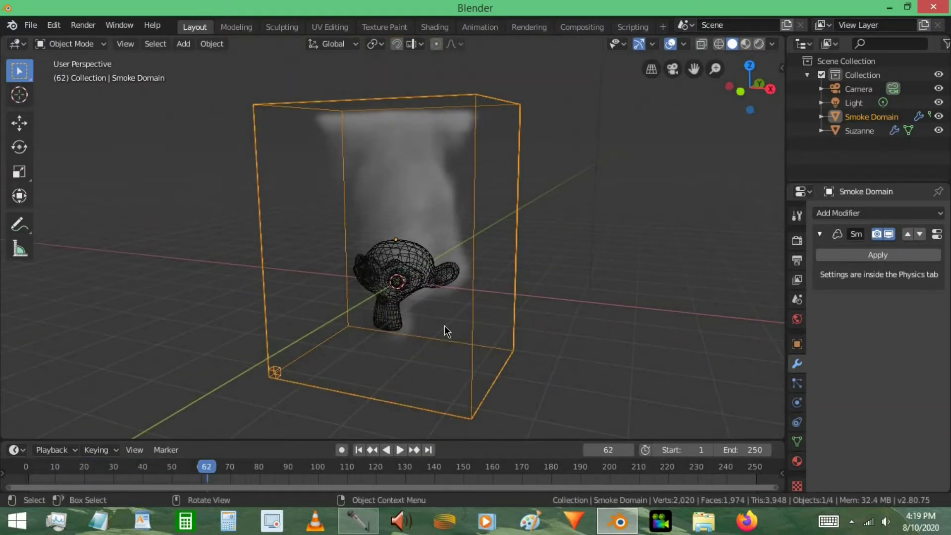
Set the smoke domain's Resolution Divisions to 40 in its physics settings
left_click(796, 402)
scroll(915, 317, "down", 4)
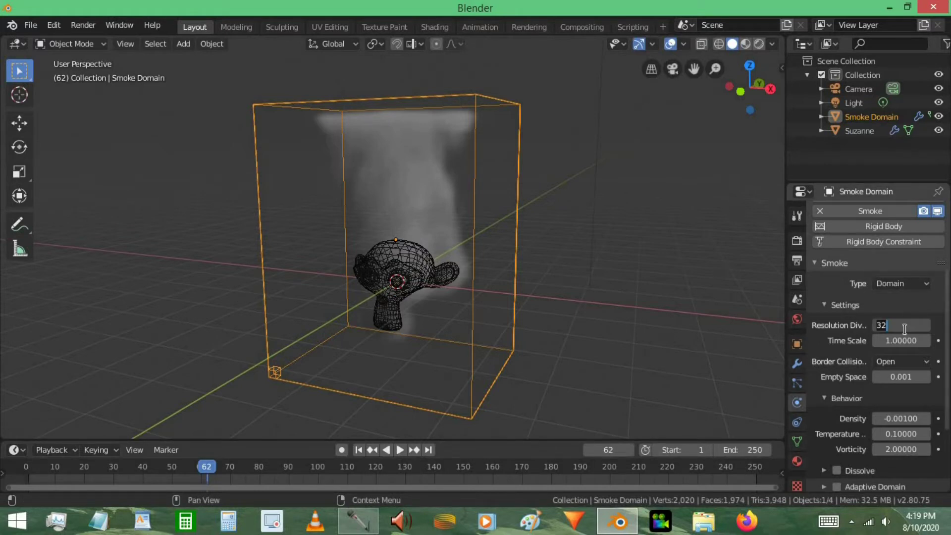
type("0")
key("Return")
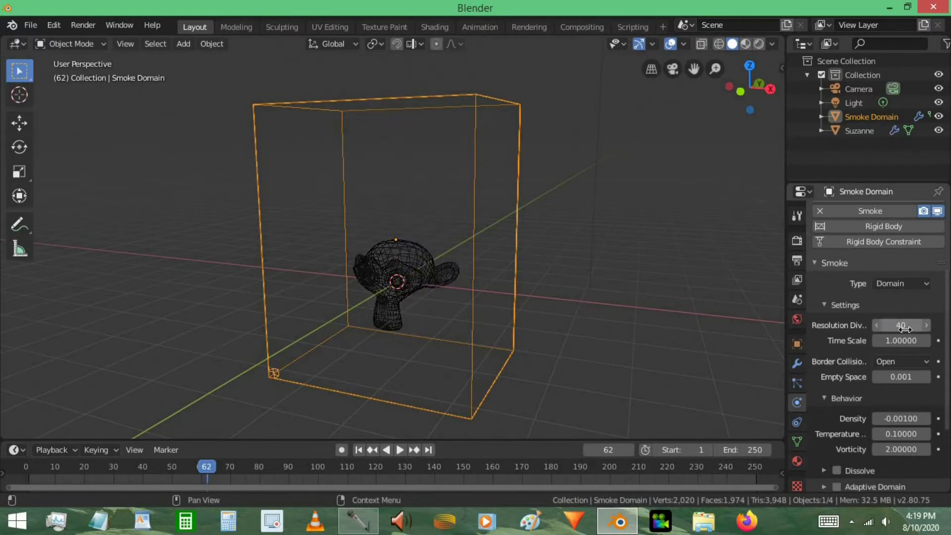
Play the smoke simulation from the first frame with Border Collisions kept at Open, and stop it
left_click(358, 450)
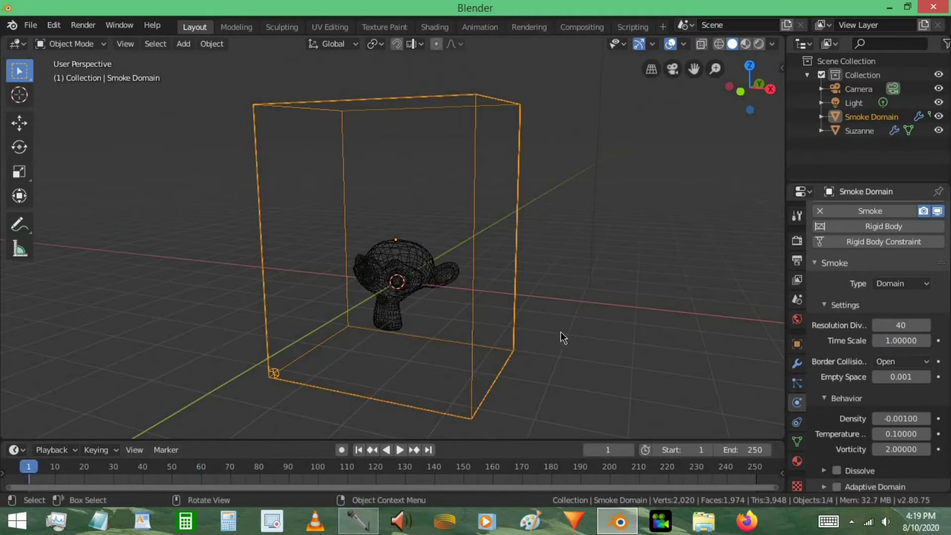
left_click(929, 361)
left_click(880, 381)
left_click(399, 451)
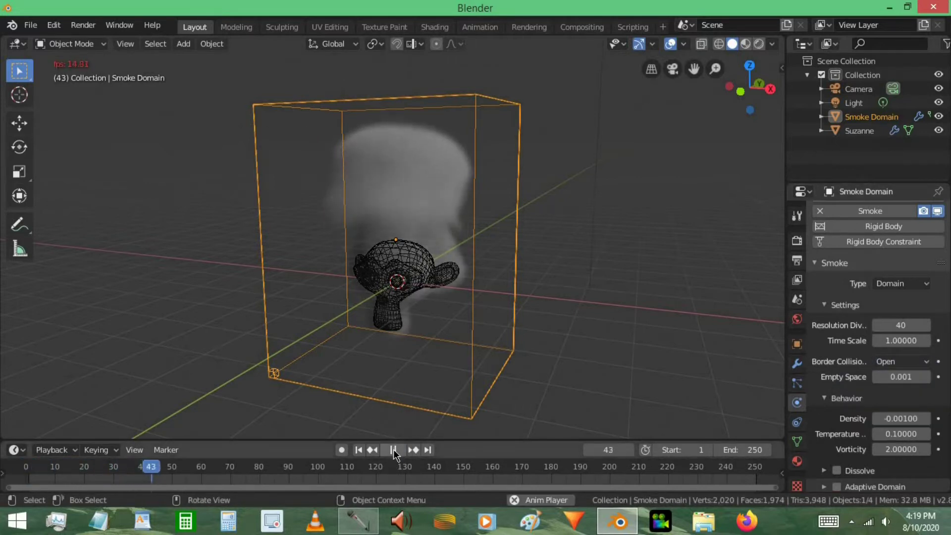
key("space")
Set the domain's Border Collisions to Collide All and play the simulation from the first frame to inspect the smoke
left_click(899, 364)
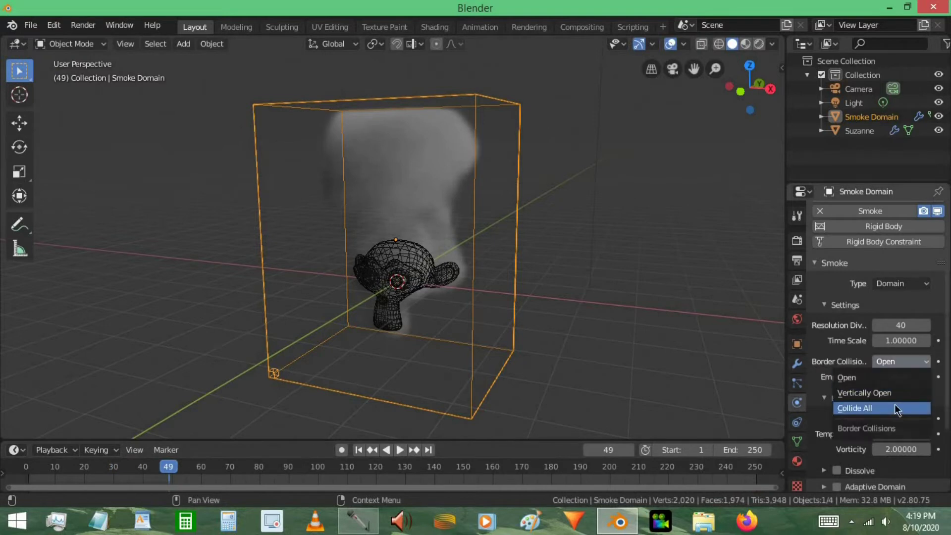
key("Return")
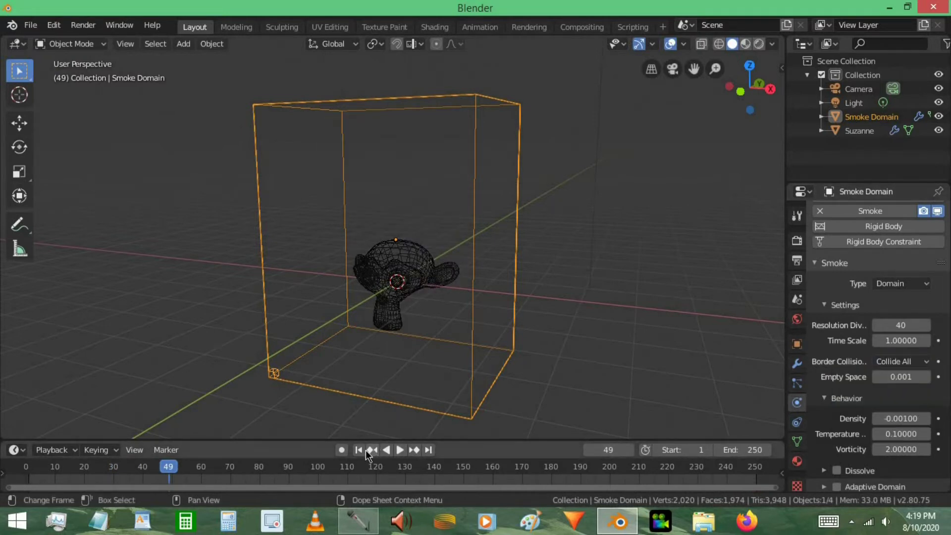
left_click(358, 450)
key("space")
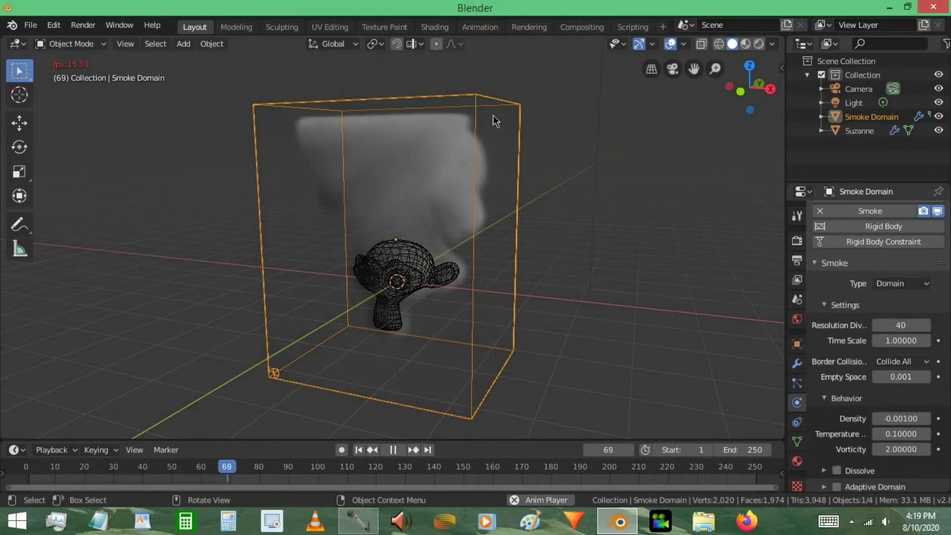
middle_click_drag(471, 206, 510, 191)
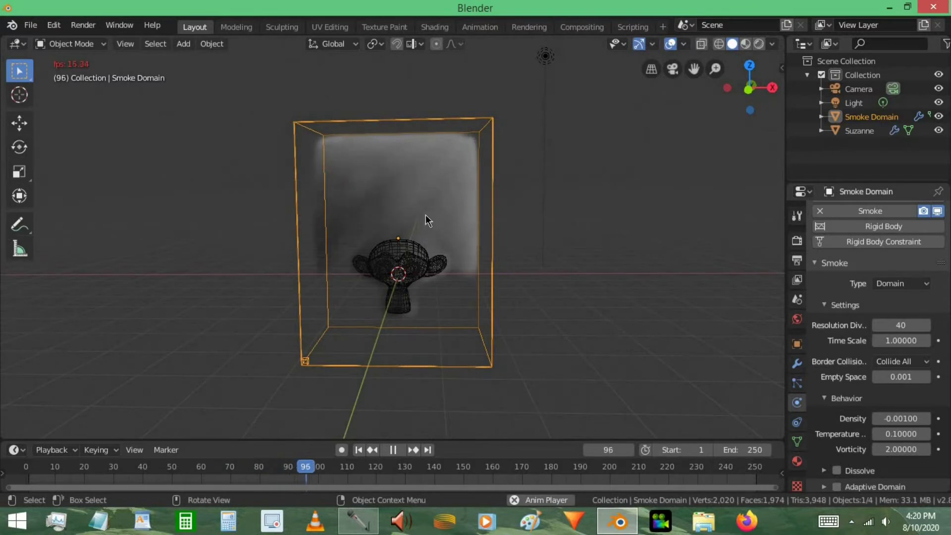
key("space")
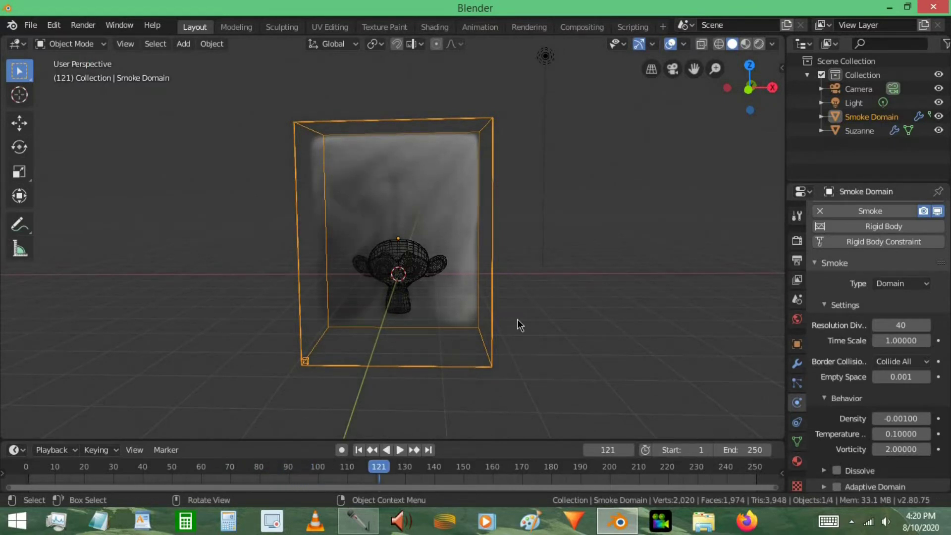
middle_click_drag(426, 330, 587, 287)
scroll(587, 288, "up", 4)
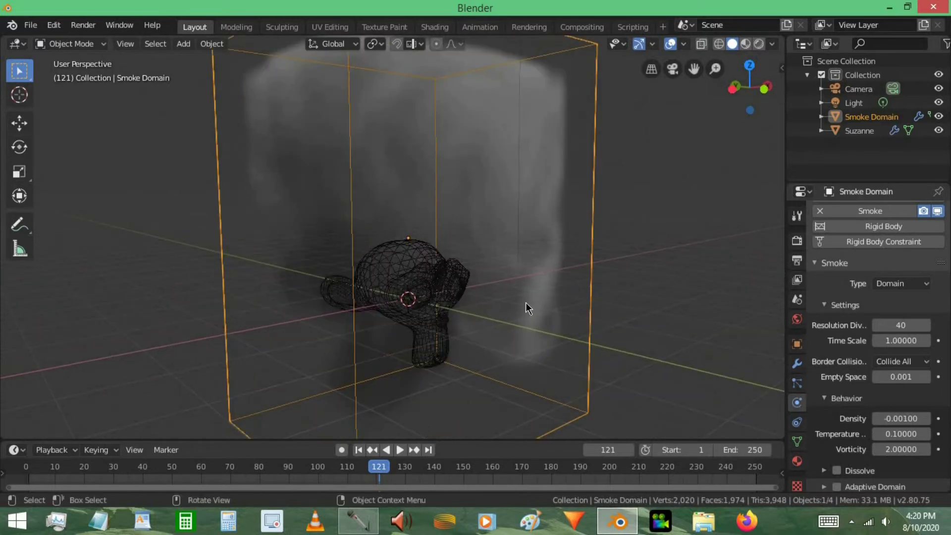
scroll(553, 293, "down", 3)
Keep the smoke type as Domain and set Border Collisions to Open
left_click(899, 286)
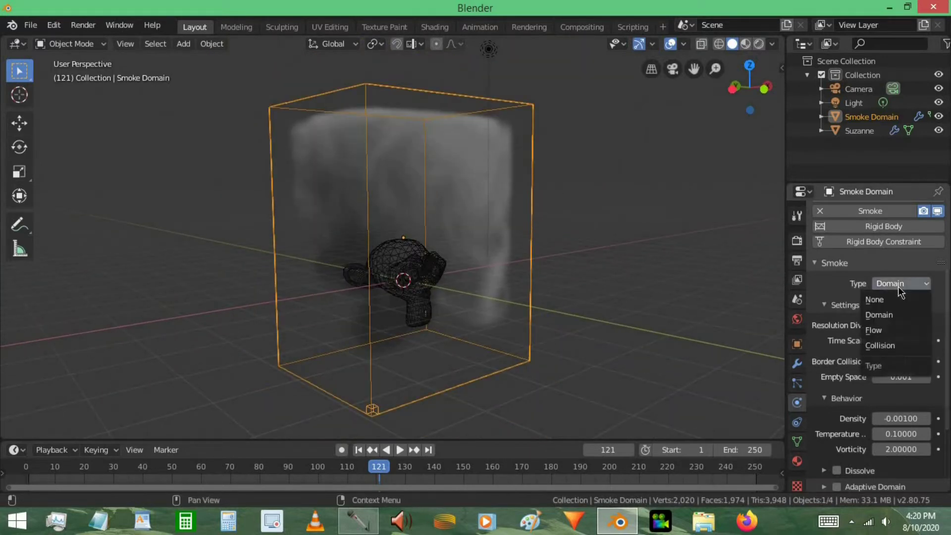
left_click(887, 315)
left_click(897, 361)
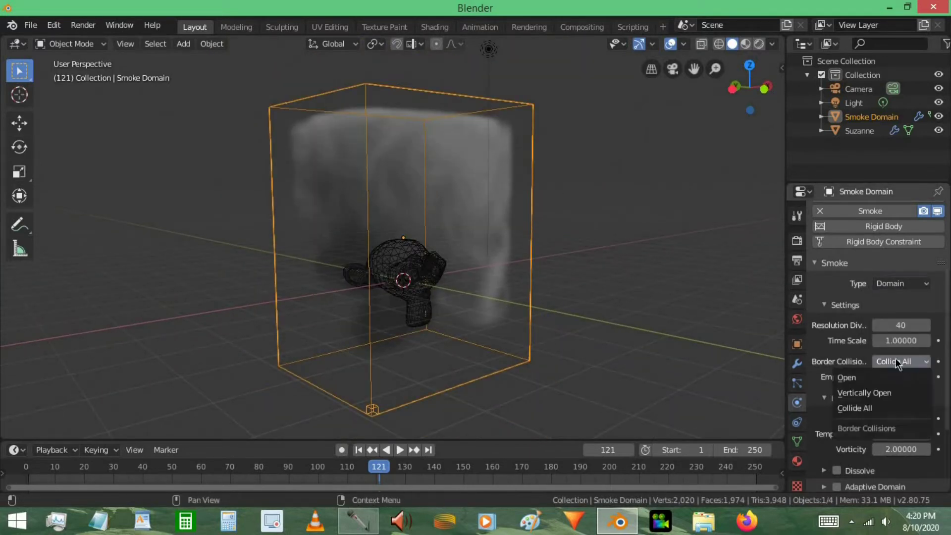
left_click(880, 380)
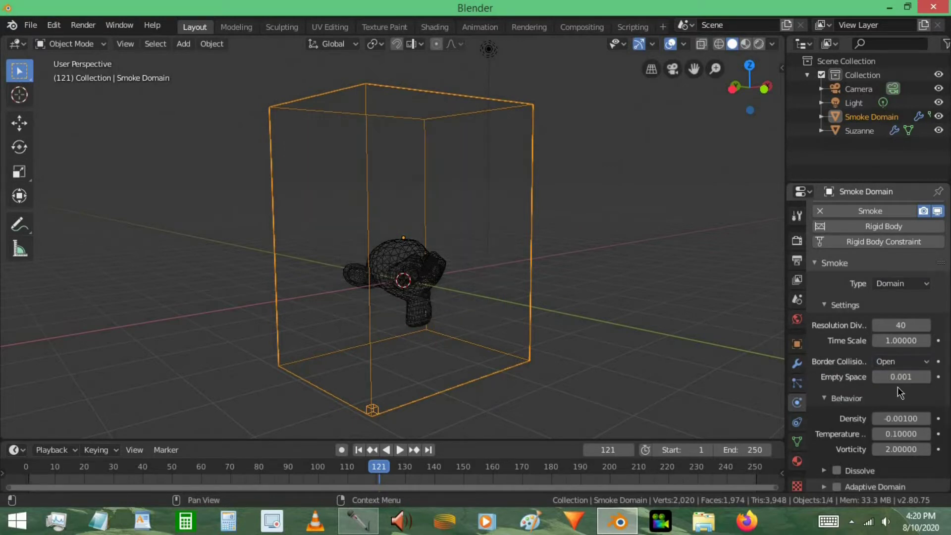
Enable Dissolve for the smoke domain and expand its settings
scroll(897, 416, "down", 2)
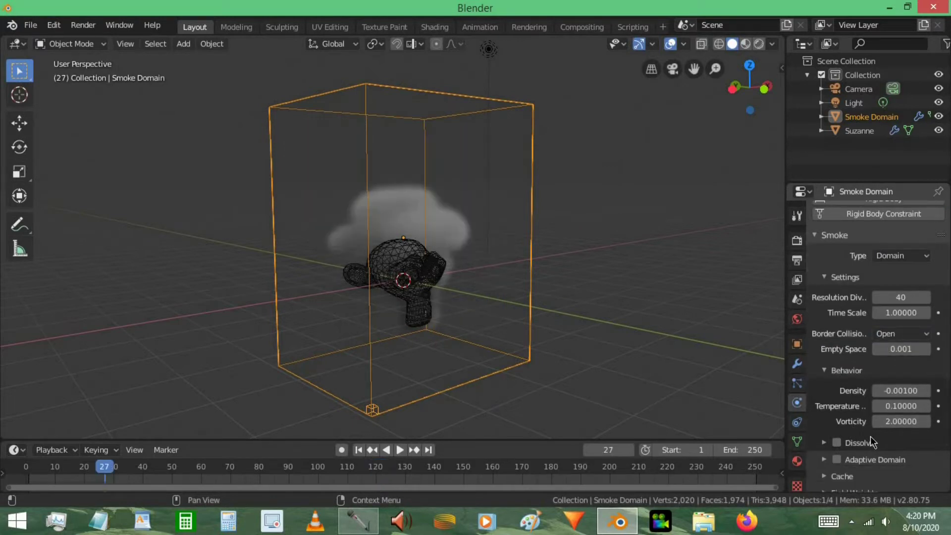
left_click(837, 442)
left_click(858, 443)
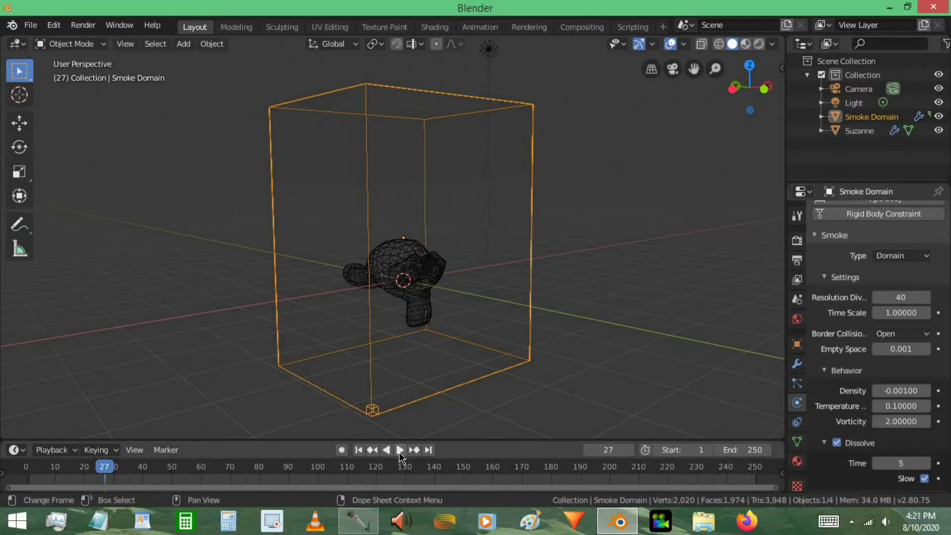
Play the simulation and examine the dissolving smoke around the monkey head
left_click(400, 450)
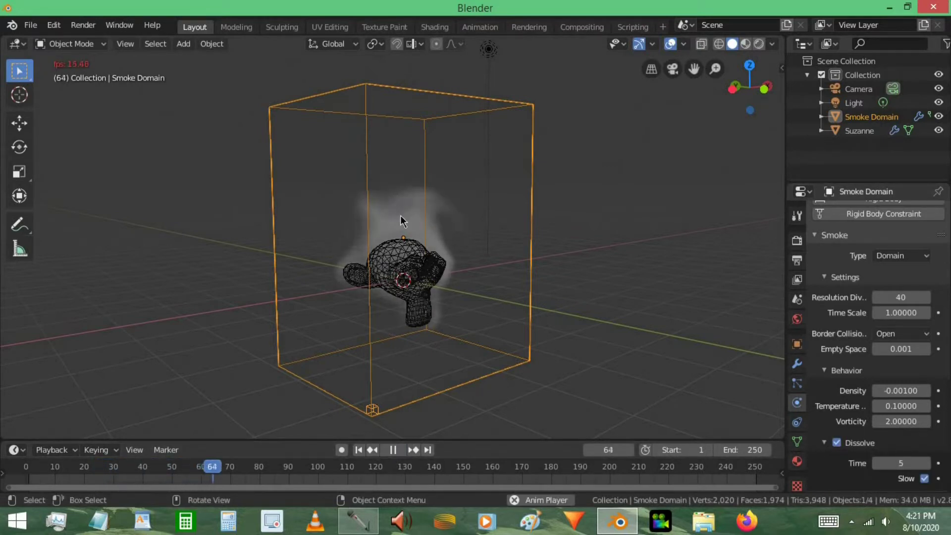
middle_click_drag(524, 261, 365, 157)
middle_click_drag(482, 147, 432, 162)
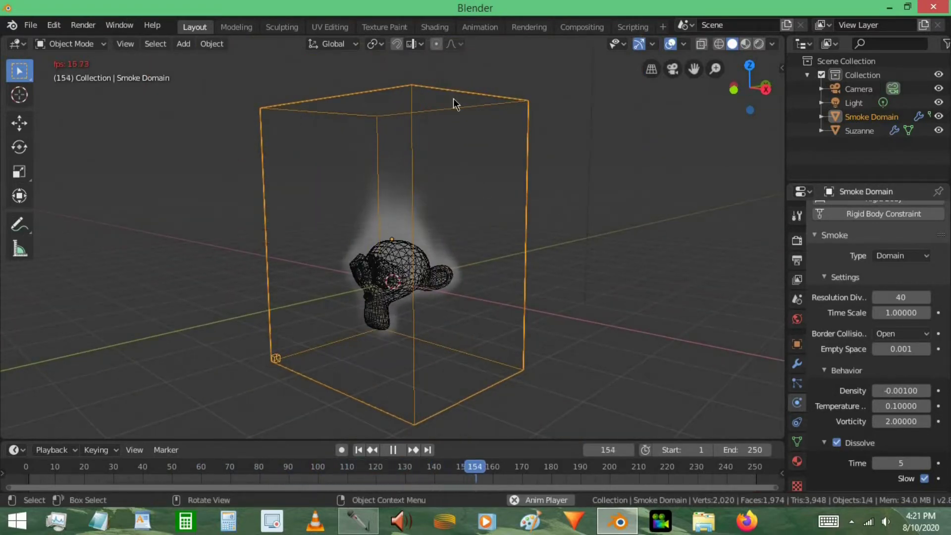
Stop playback and set the monkey head's smoke Flow Type to Fire + Smoke
key("space")
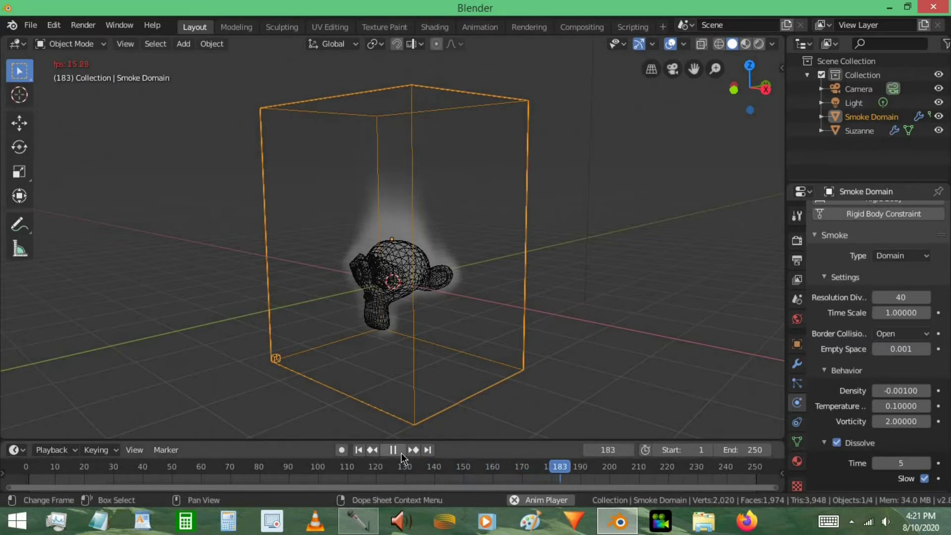
middle_click_drag(570, 376, 399, 252)
left_click(424, 265)
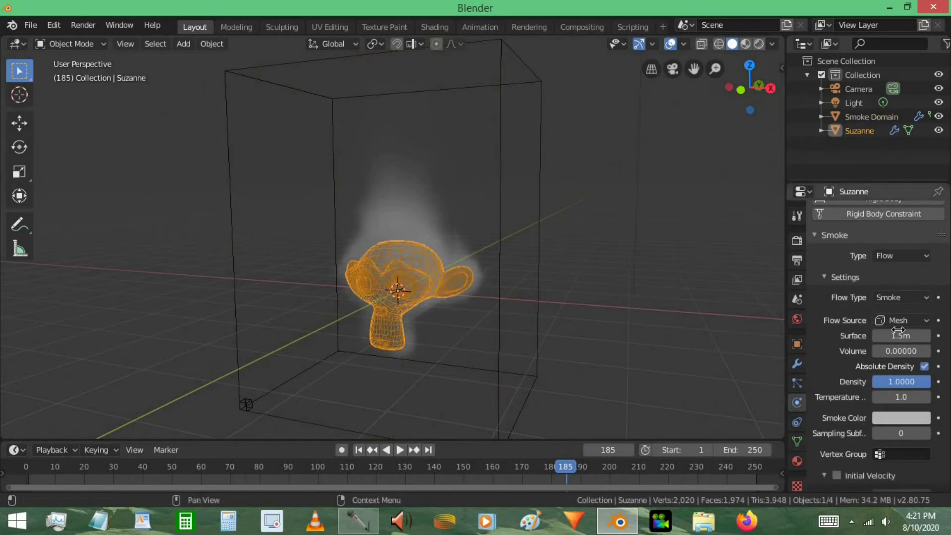
scroll(887, 272, "up", 2)
scroll(887, 272, "down", 1)
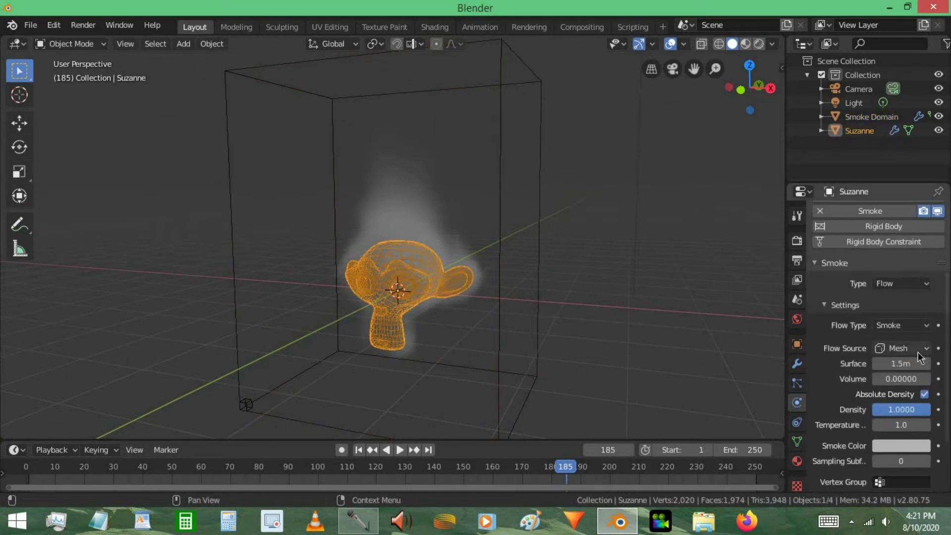
left_click(906, 325)
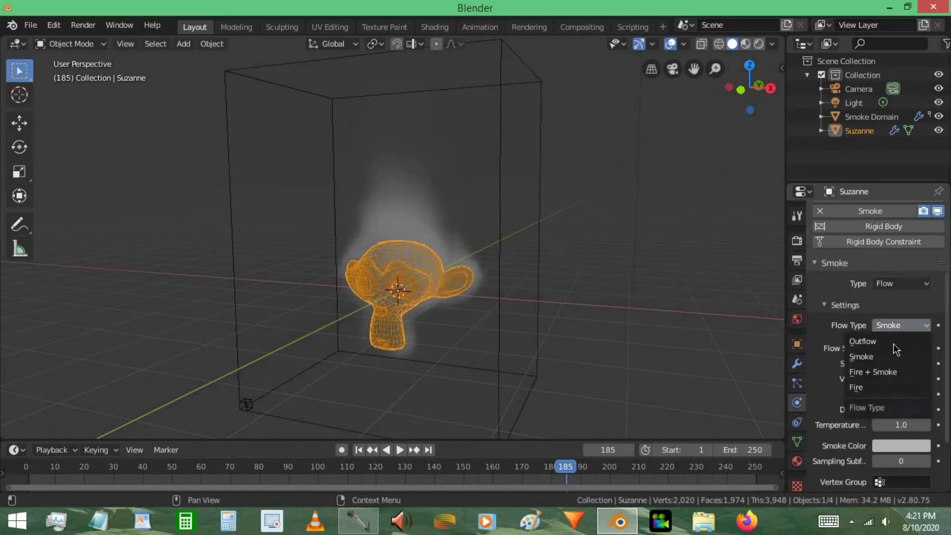
left_click(884, 372)
Play the fire and smoke simulation from the first frame and examine the flames around the monkey head
left_click(360, 450)
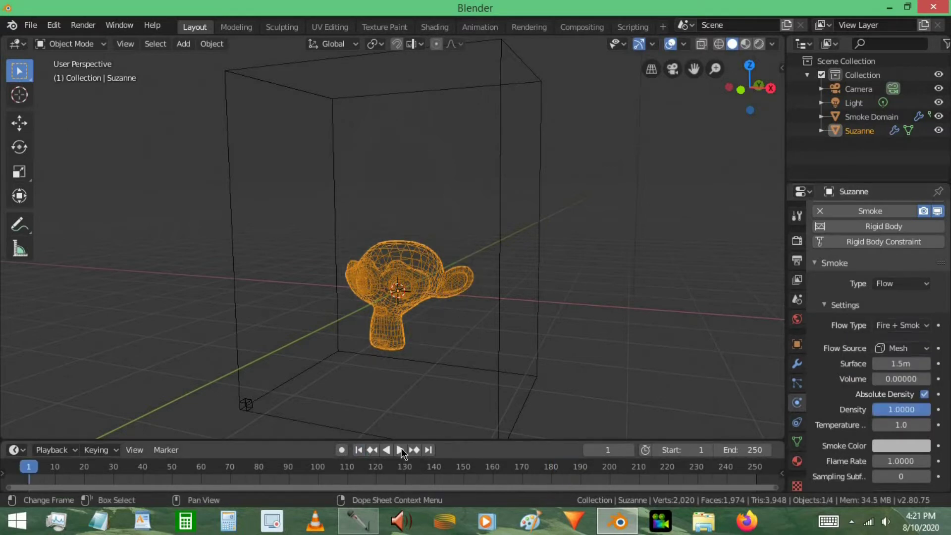
left_click(400, 450)
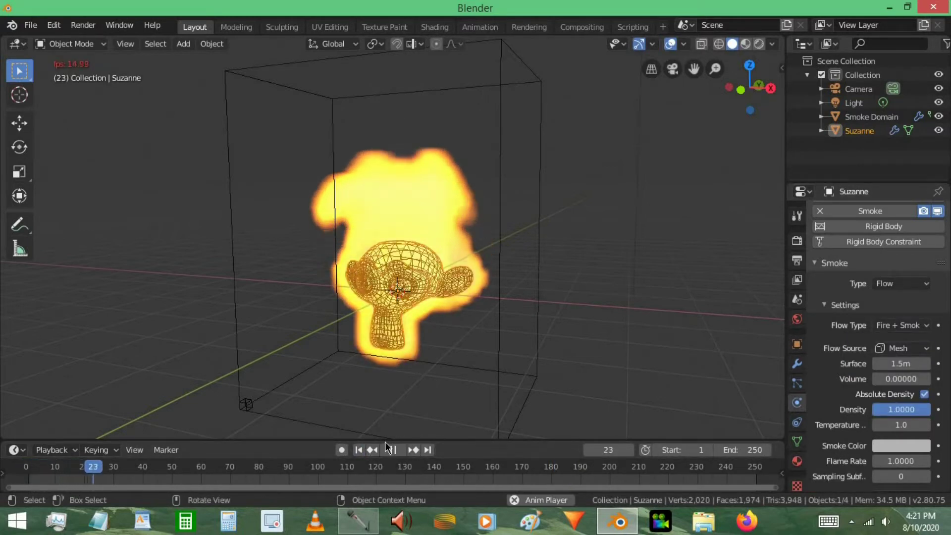
key("space")
Set the monkey head's flow Surface to 0.5 m and replay the simulation from the first frame
middle_click_drag(322, 229, 355, 230)
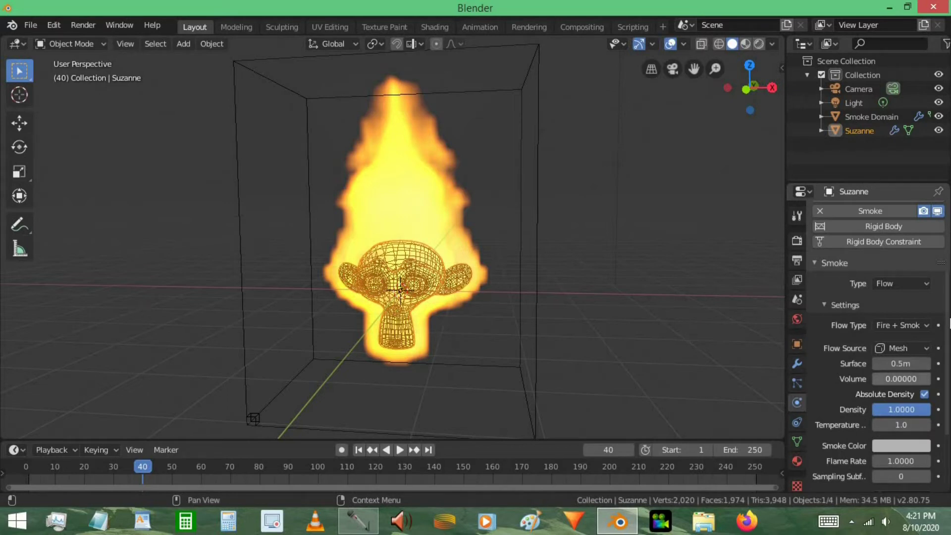
left_click(358, 449)
left_click(400, 450)
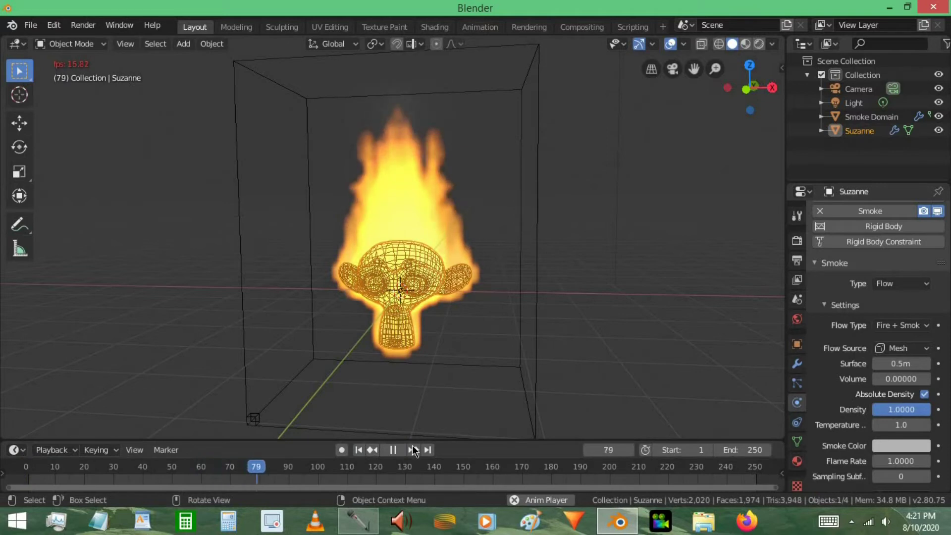
left_click(393, 450)
Set the monkey head's Flame Rate to 0.2 and replay the simulation from the first frame
scroll(891, 372, "down", 2)
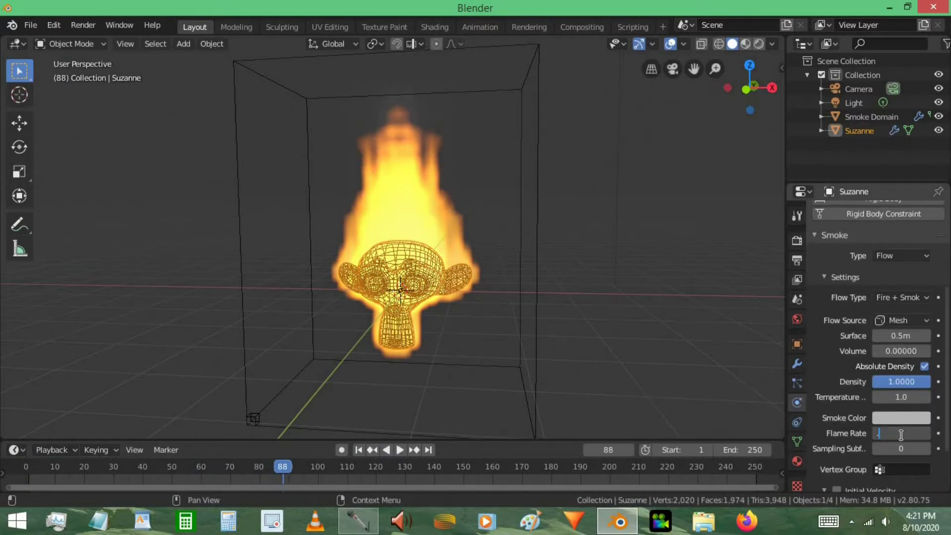
key("Return")
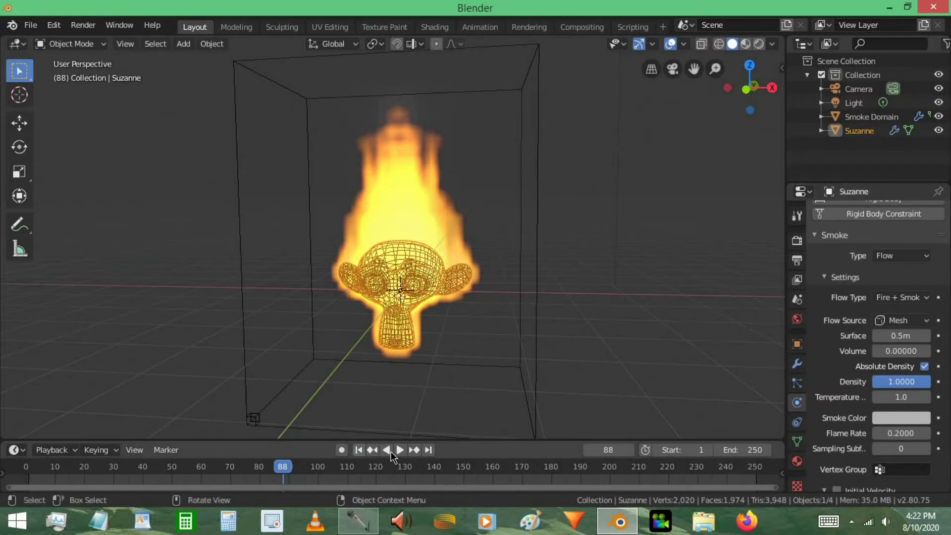
left_click(358, 450)
left_click(399, 450)
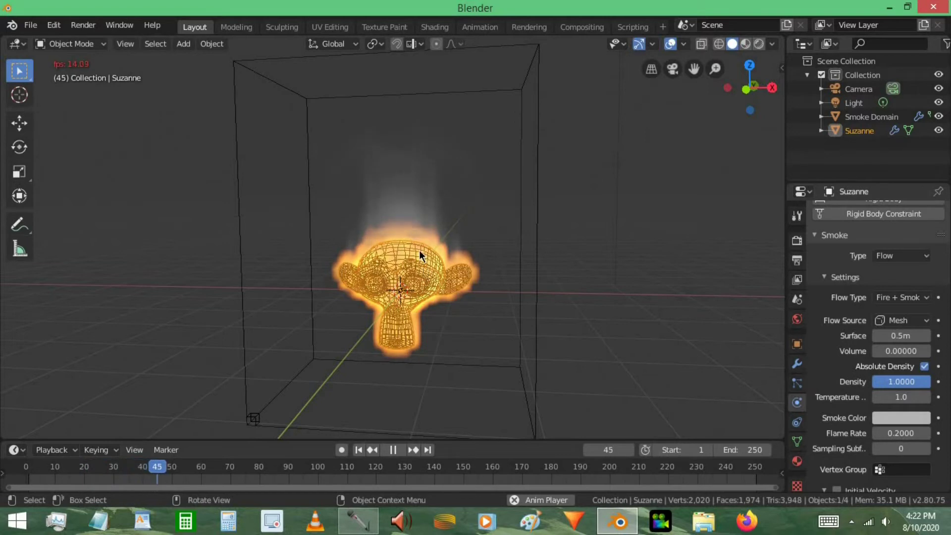
left_click(398, 451)
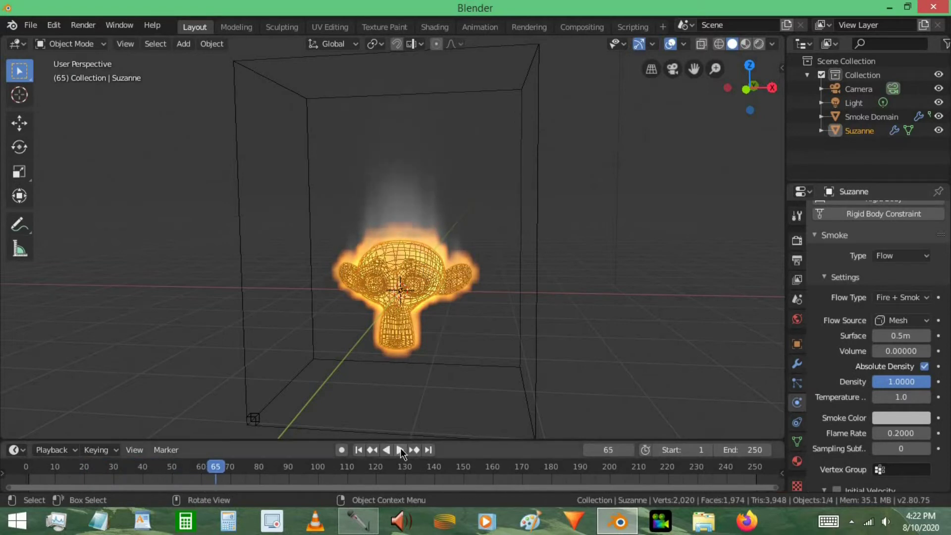
Enable Initial Velocity for the monkey head's smoke flow and play the animation
scroll(885, 429, "down", 3)
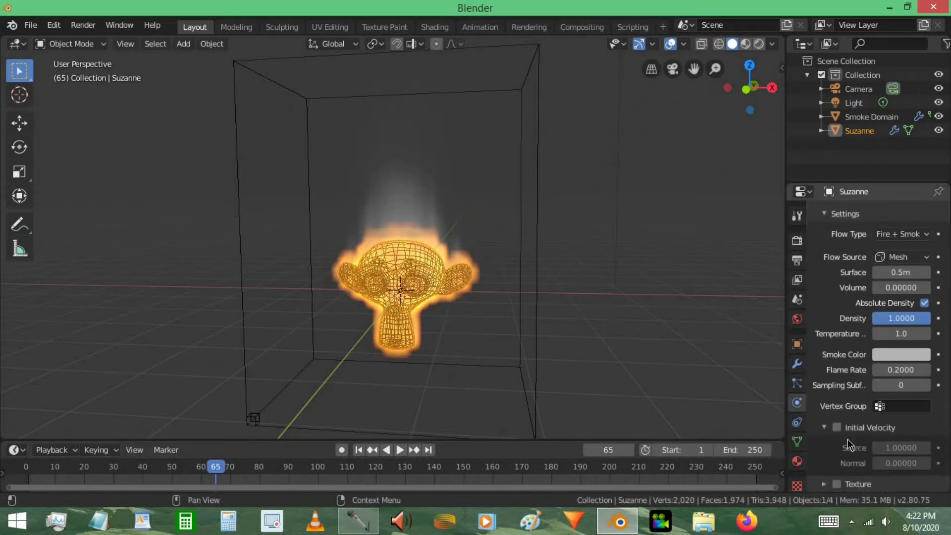
left_click(837, 428)
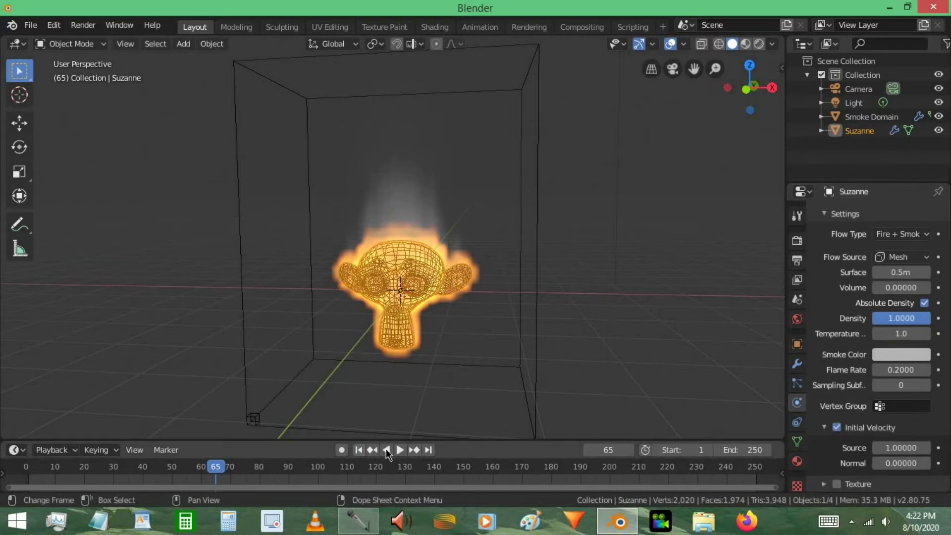
left_click(387, 451)
Add a cube, move it beside the smoke domain, and apply the Quick Smoke effect to it
key("shift+a")
mouse_move(376, 237)
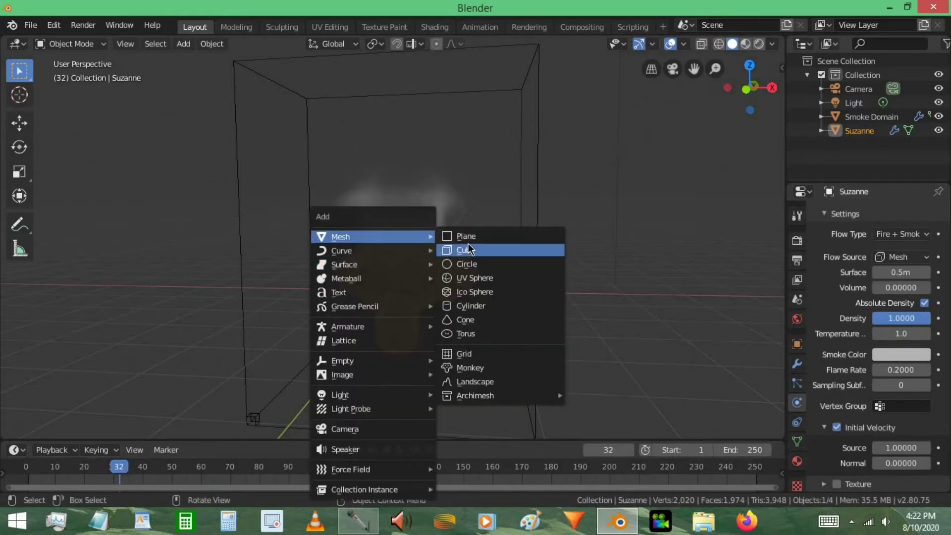
left_click(468, 249)
key("g")
left_click(174, 53)
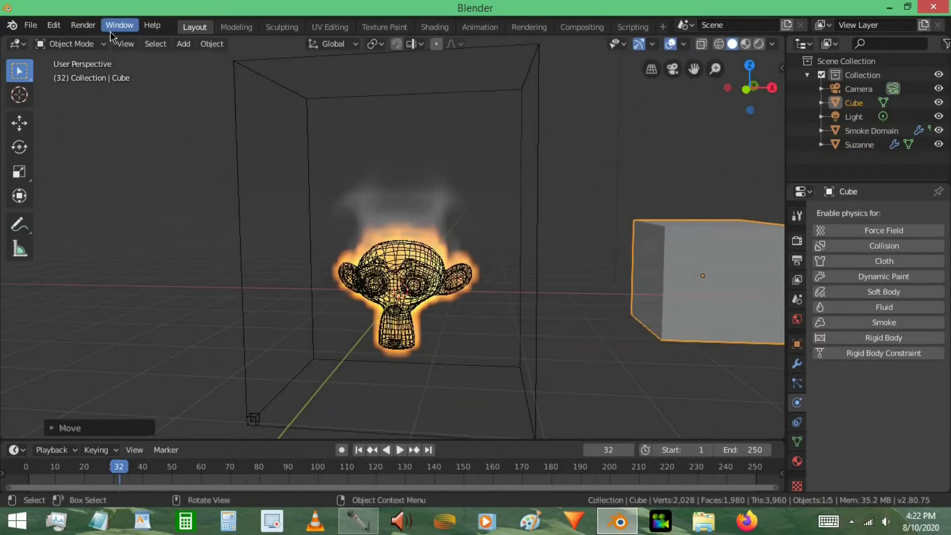
left_click(212, 44)
mouse_move(292, 390)
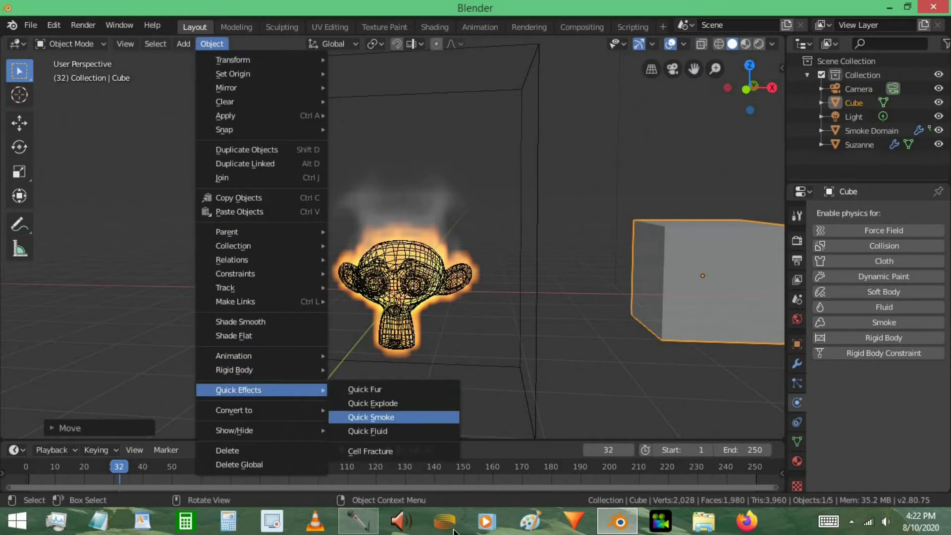
left_click(386, 418)
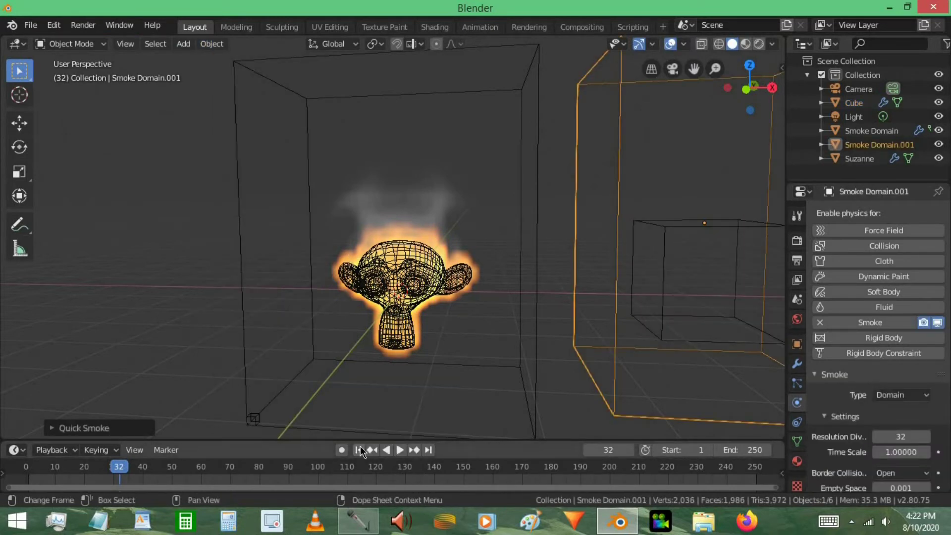
Play from the first frame to compare the monkey head's fire with the cube's smoke
key("shift+Left")
left_click(400, 450)
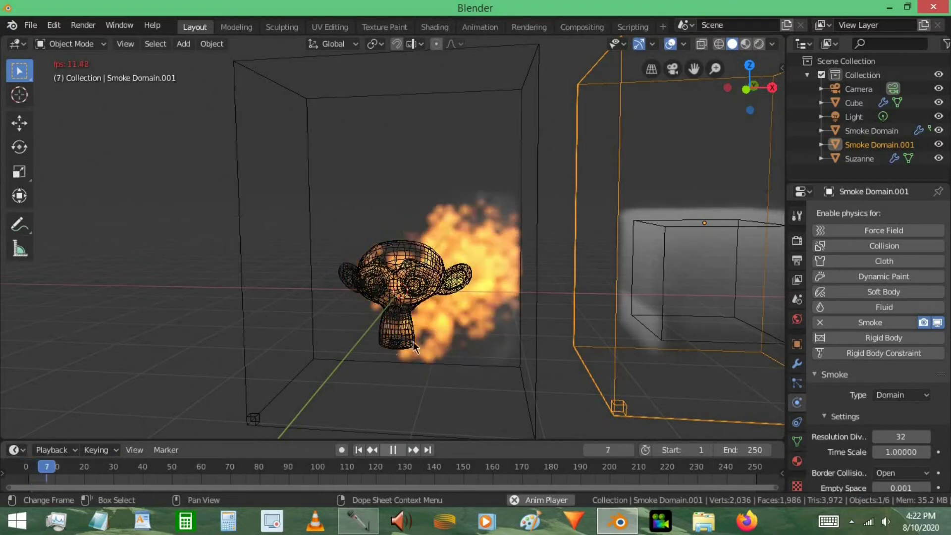
key("space")
middle_click_drag(515, 336, 525, 260)
Delete the cube's smoke domain and the cube itself
key("Delete")
key("x")
left_click(673, 260)
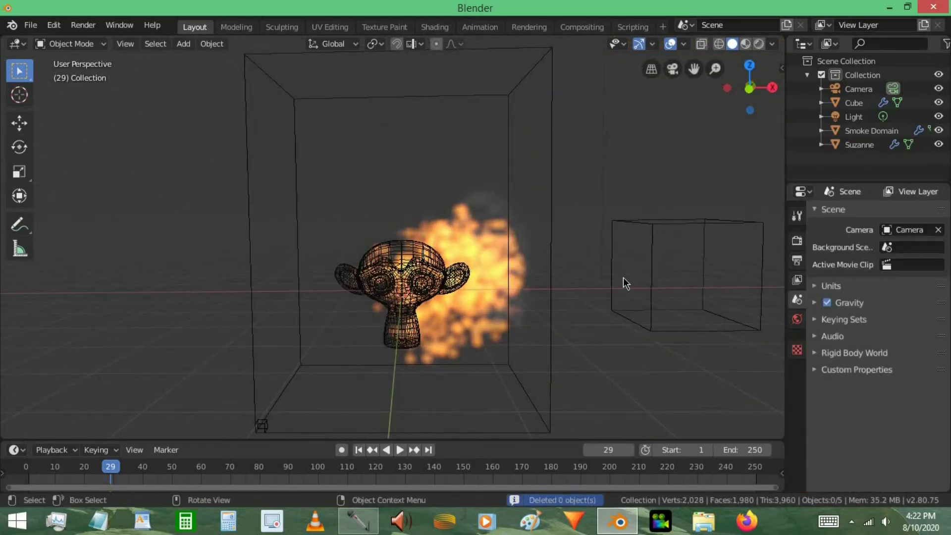
left_click(613, 272)
left_click(653, 266)
key("Delete")
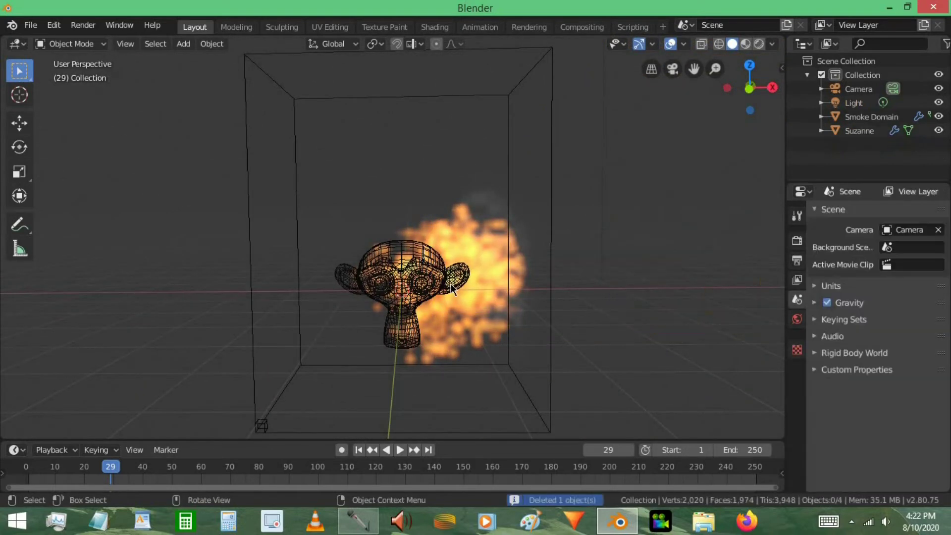
Disable Initial Velocity for the monkey head's smoke flow
left_click(448, 290)
scroll(852, 376, "down", 10)
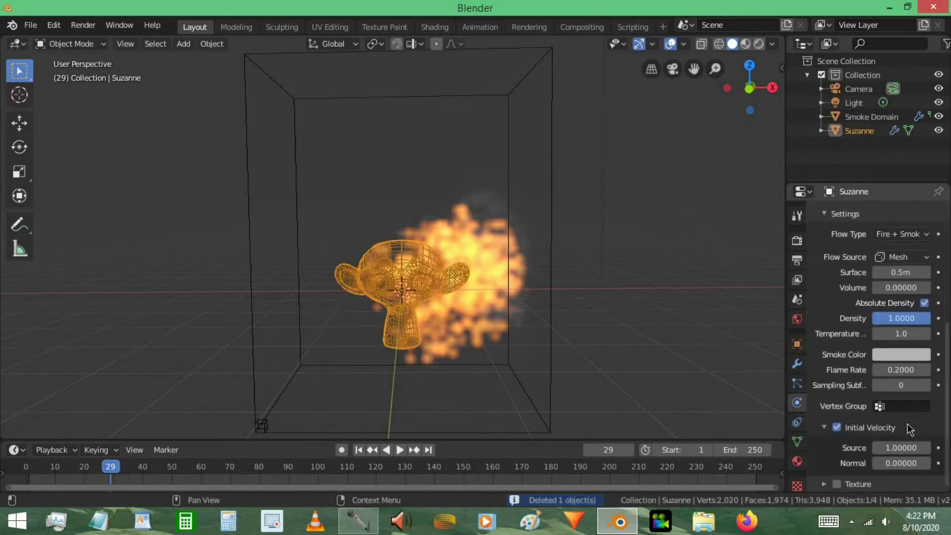
left_click(836, 429)
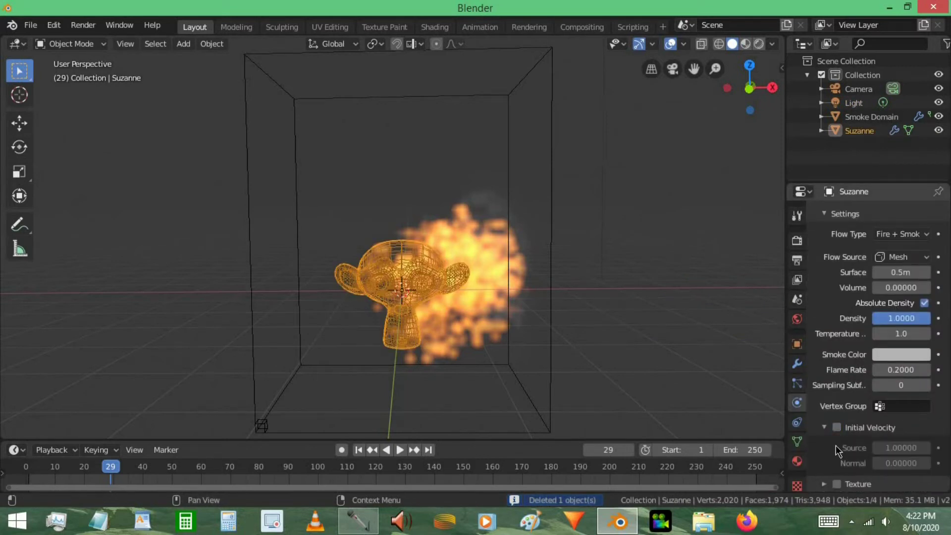
Return to the first frame and examine the smoke domain's Field Weights settings, leaving that section collapsed
left_click(420, 193)
key("shift+Left")
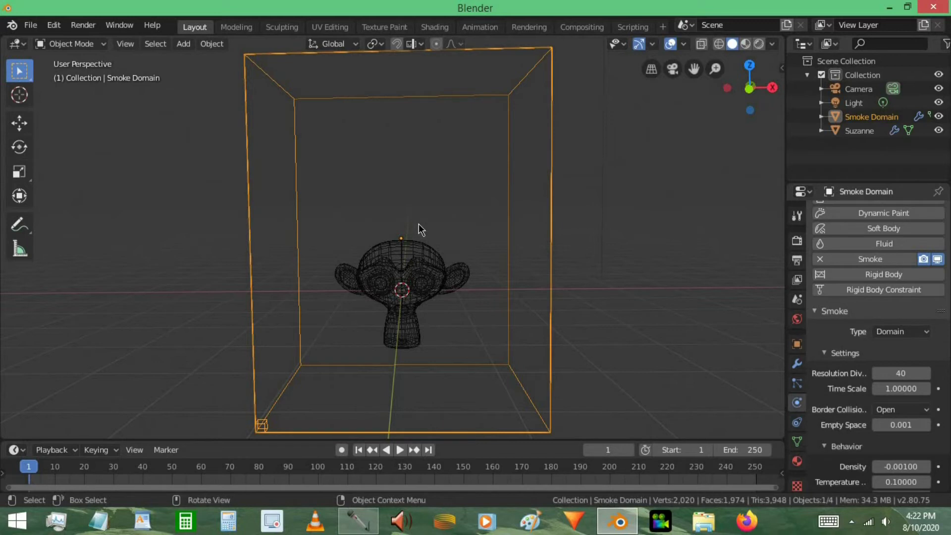
scroll(893, 275, "down", 8)
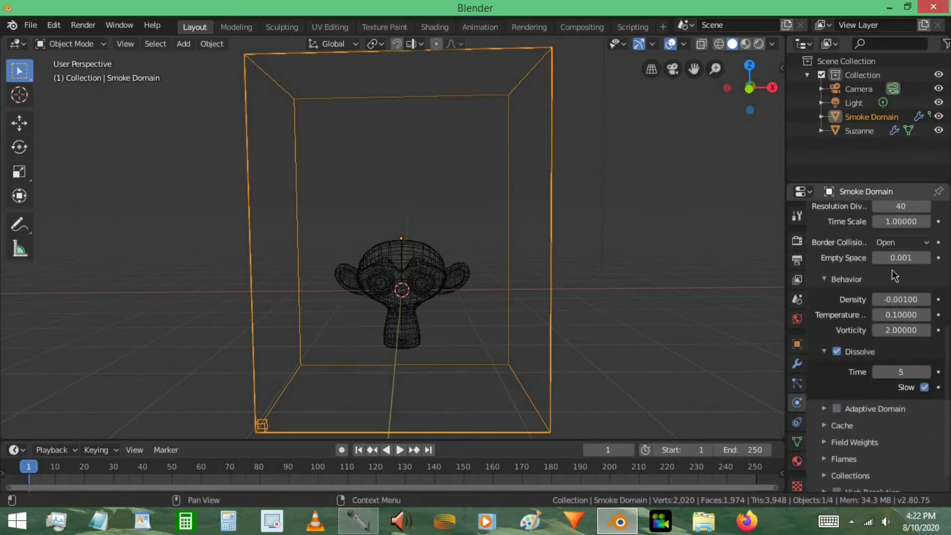
scroll(893, 271, "down", 2)
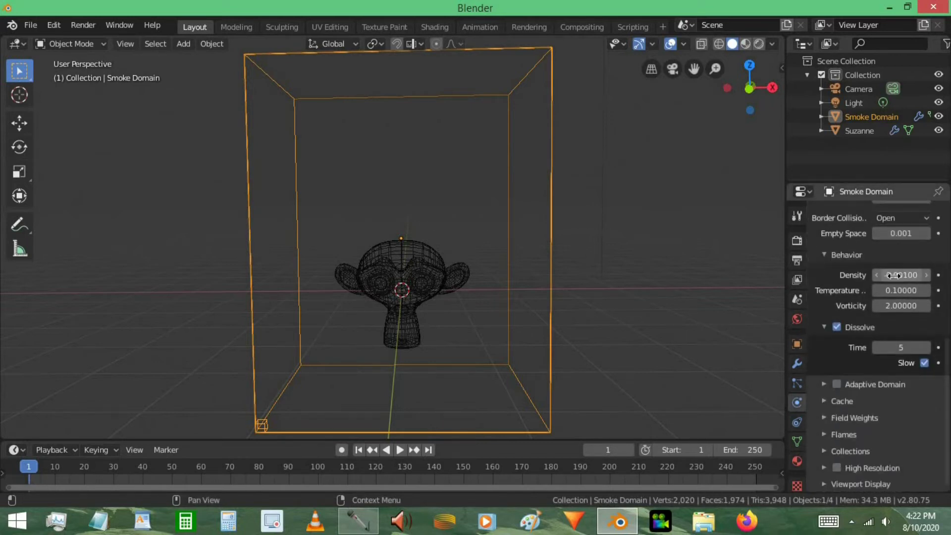
left_click(881, 420)
scroll(882, 404, "down", 8)
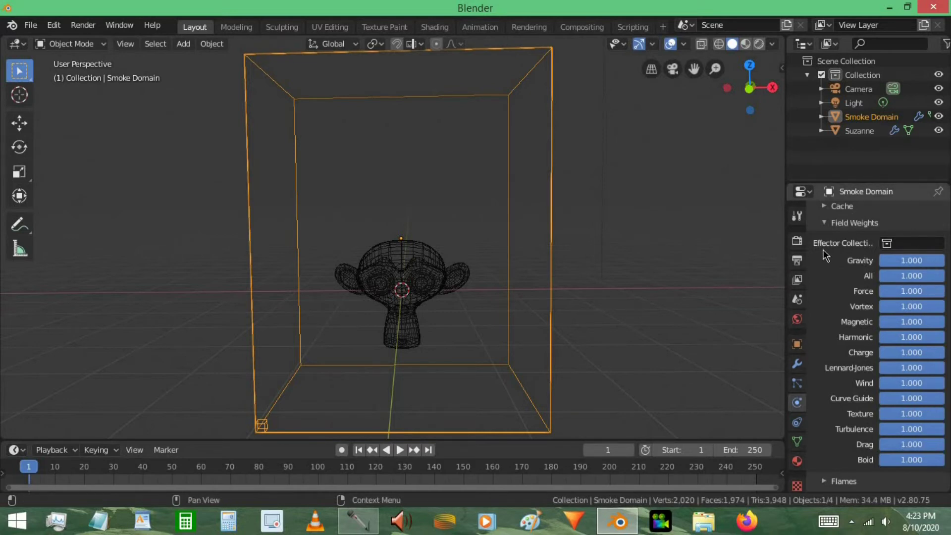
left_click(845, 225)
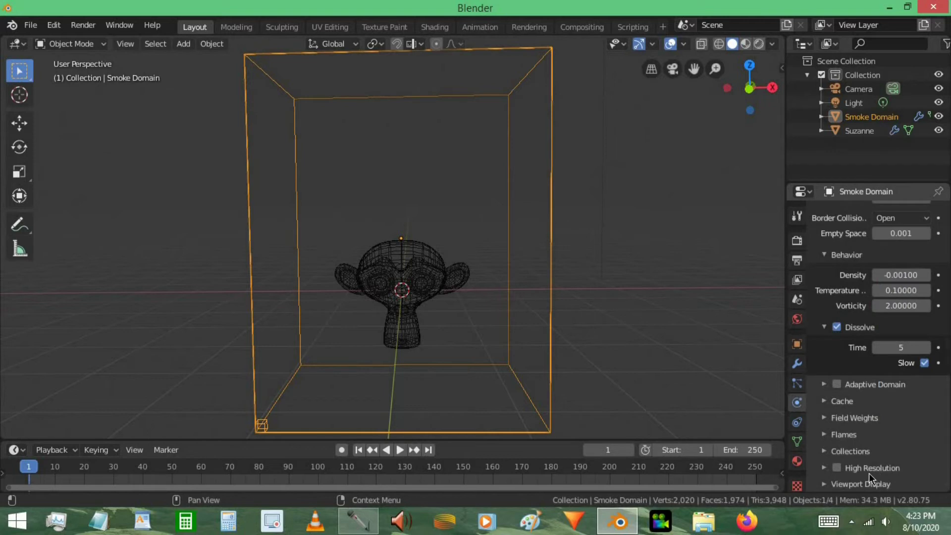
Enable High Resolution and Adaptive Domain for the smoke domain, and play the simulation to inspect the flames closely
left_click(836, 468)
left_click(838, 385)
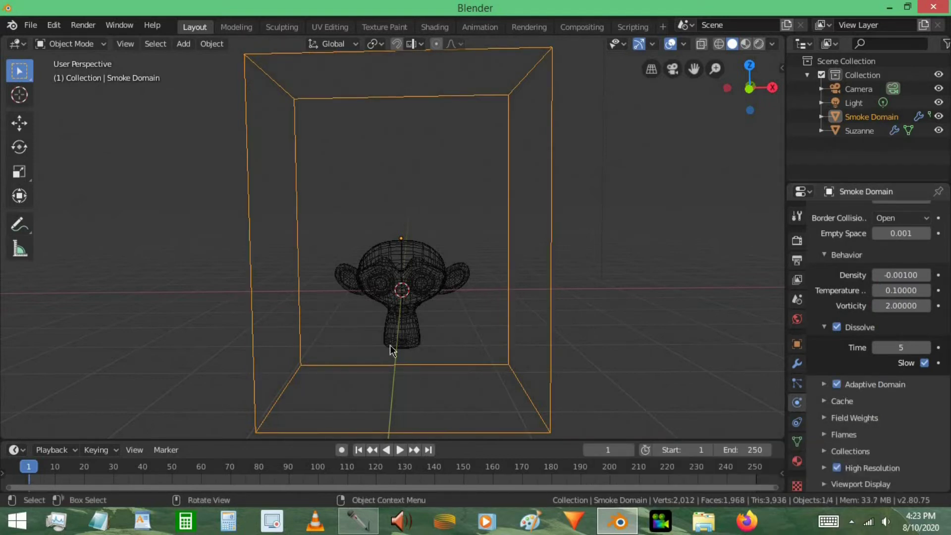
left_click(402, 452)
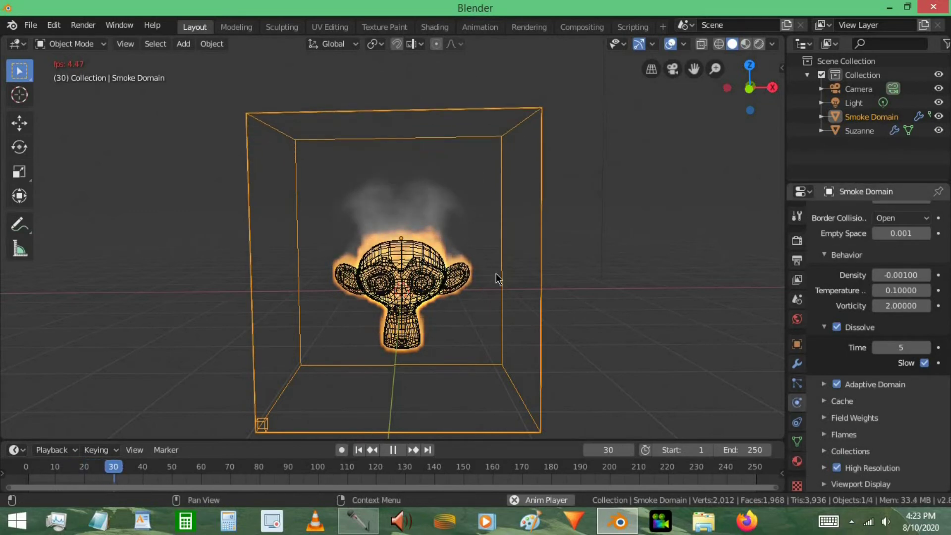
scroll(491, 255, "up", 5)
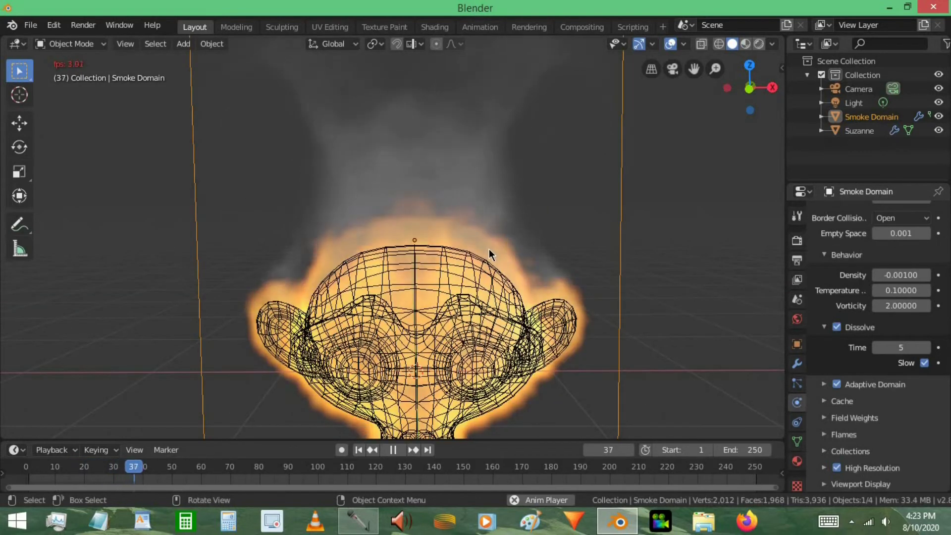
Stop playback and set the monkey head's flow Surface to 1 m
left_click(376, 276)
key("Escape")
scroll(546, 258, "down", 5)
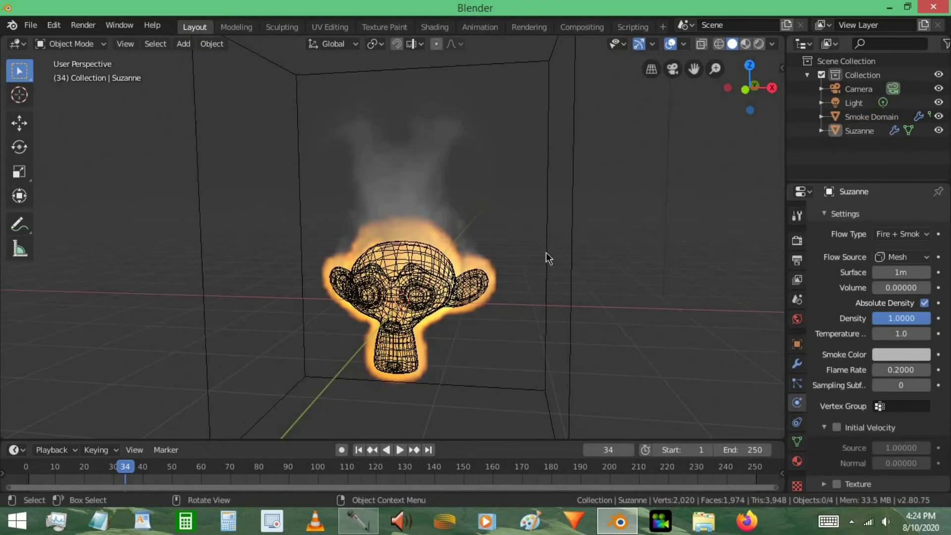
Set the smoke domain's Dissolve Time to 10
left_click(549, 242)
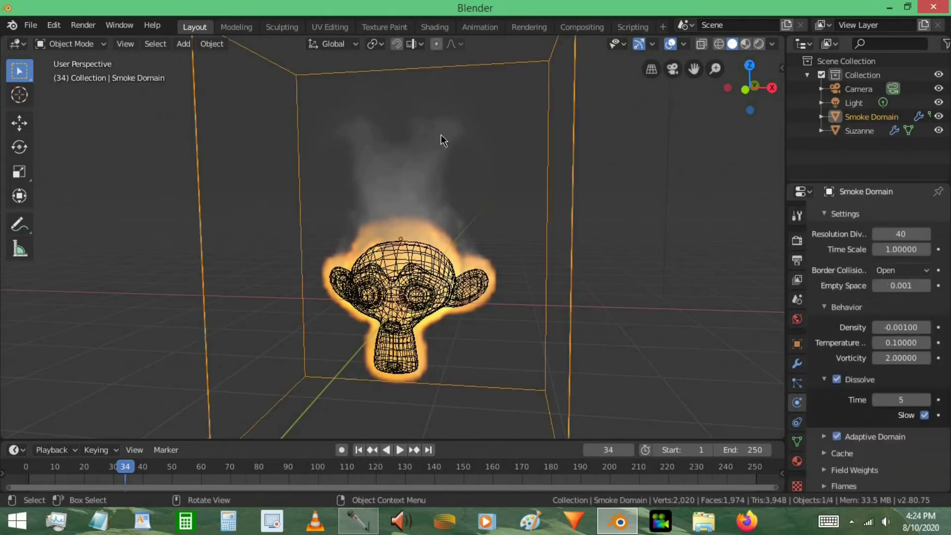
left_click(907, 399)
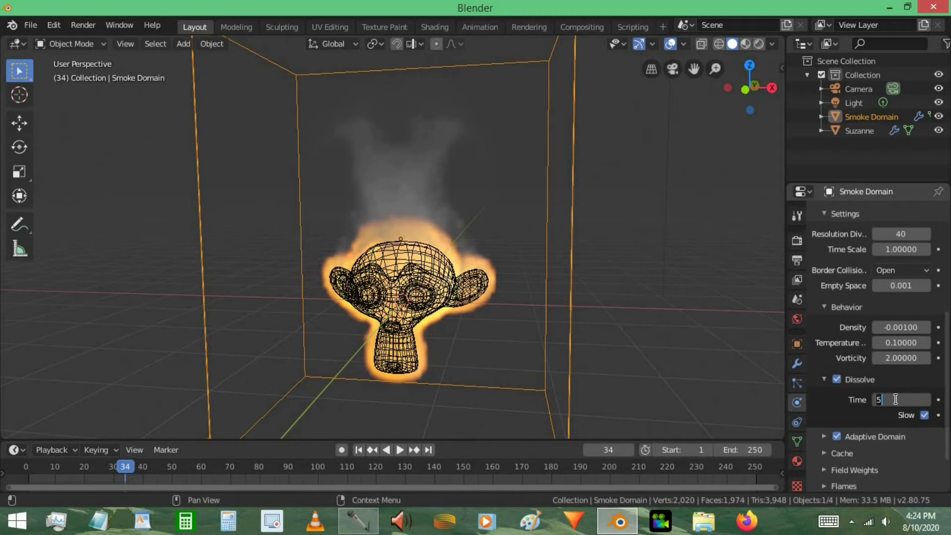
type("10")
key("Return")
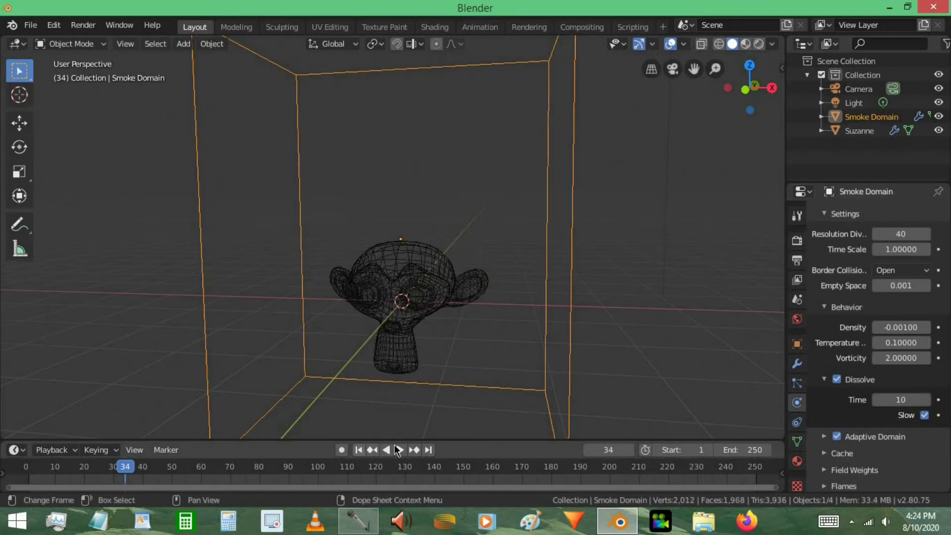
Play the smoke simulation from the first frame to inspect the dissolving smoke within the whole domain, and stop playback
key("shift+Left")
left_click(398, 450)
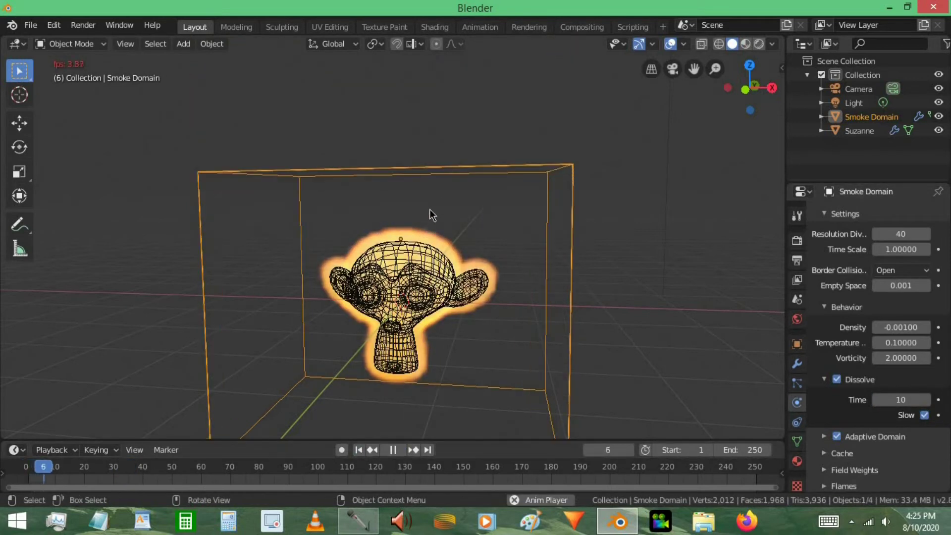
scroll(436, 215, "down", 5)
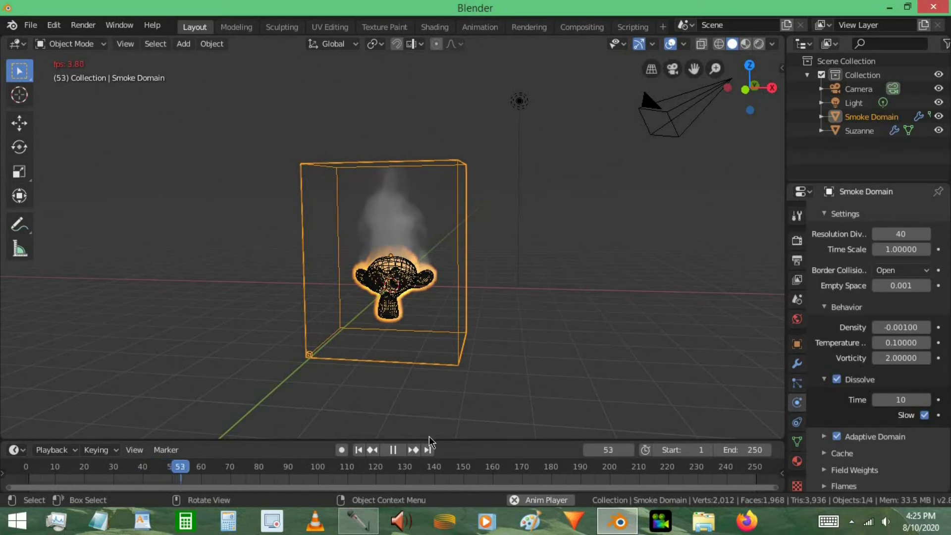
left_click(393, 450)
Stretch the smoke domain taller along Z and raise it until the monkey head sits near its base
key("g")
key("z")
left_click(556, 184)
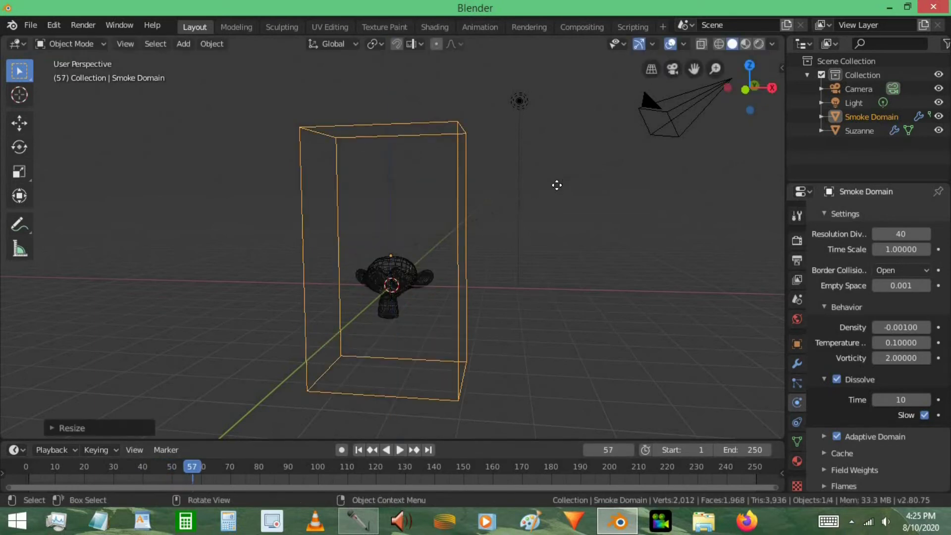
key("g")
key("z")
left_click(344, 450)
Replay the simulation from the first frame to inspect the smoke rising in the taller domain, and stop playback
left_click(358, 449)
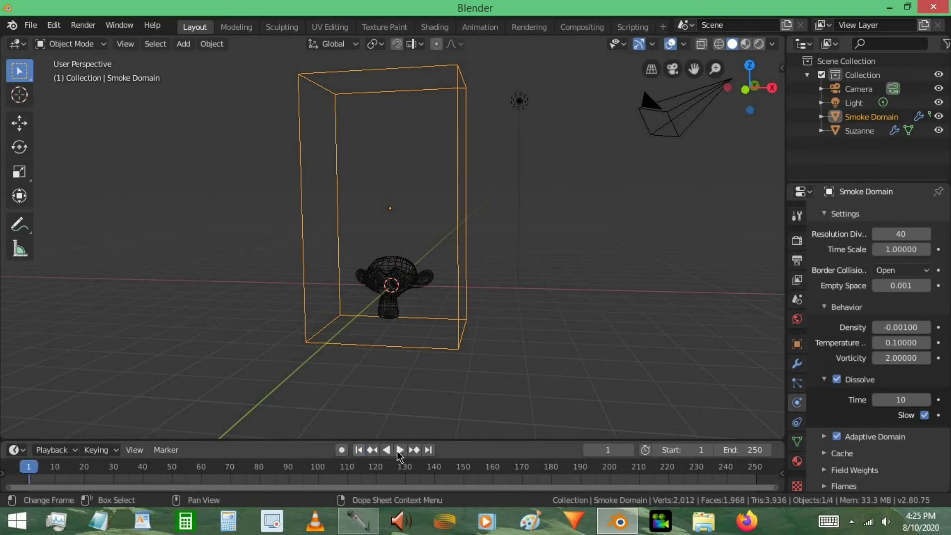
left_click(400, 449)
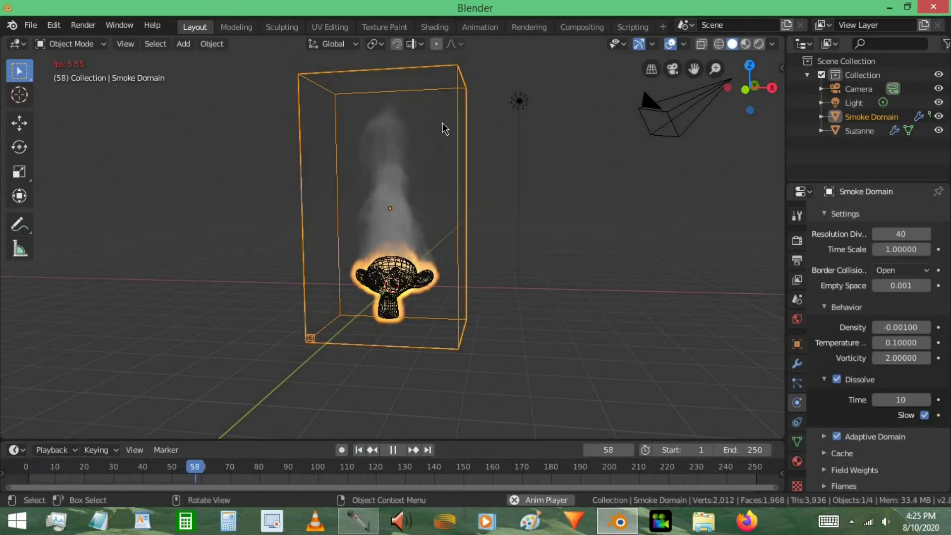
middle_click_drag(450, 154, 450, 106)
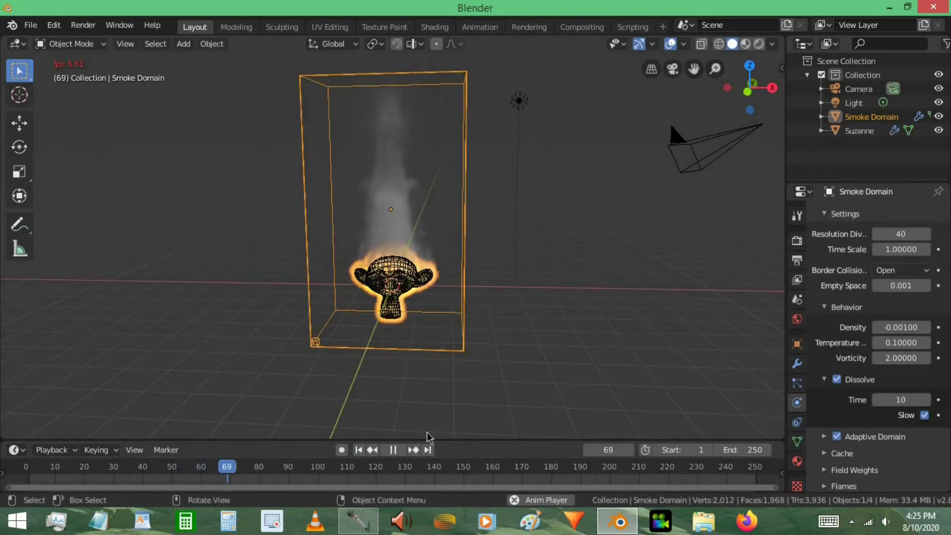
key("space")
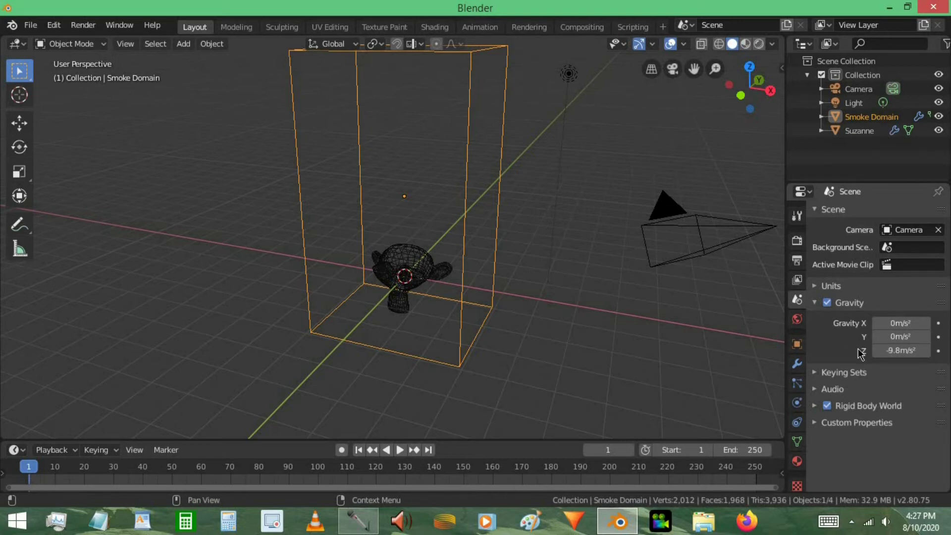
Examine the scene's Z gravity value, and play the separate rigid body cube scene to watch the effect of gravity
left_click(908, 352)
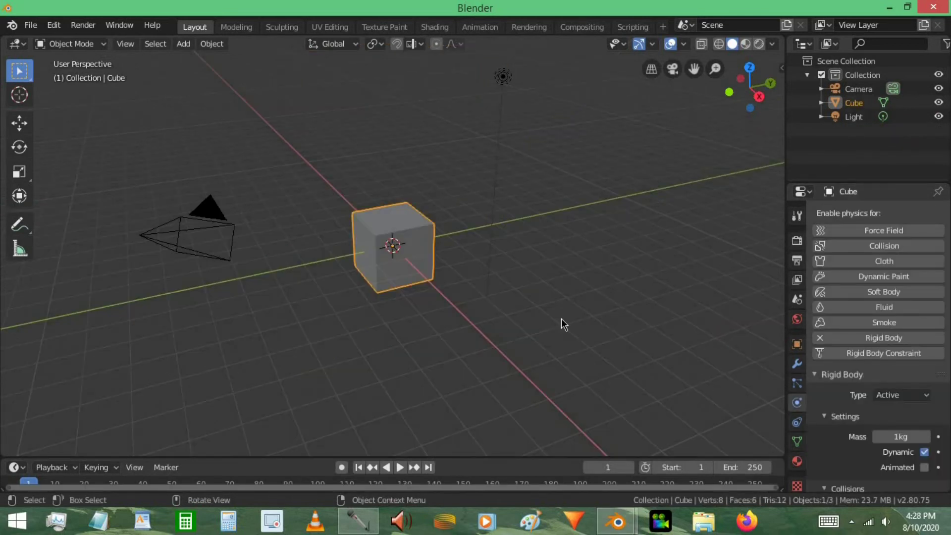
middle_click_drag(393, 290, 373, 170)
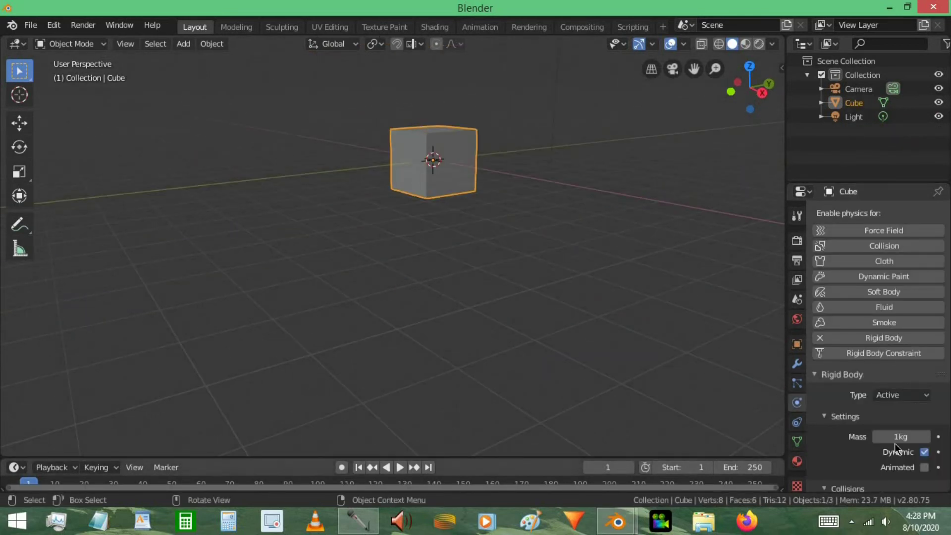
scroll(900, 434, "down", 5)
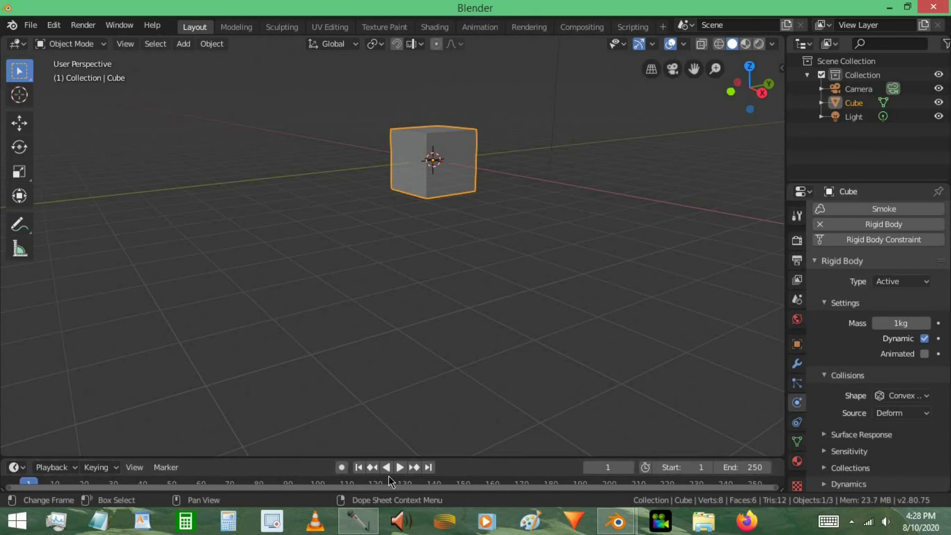
key("space")
middle_click_drag(429, 420, 468, 258)
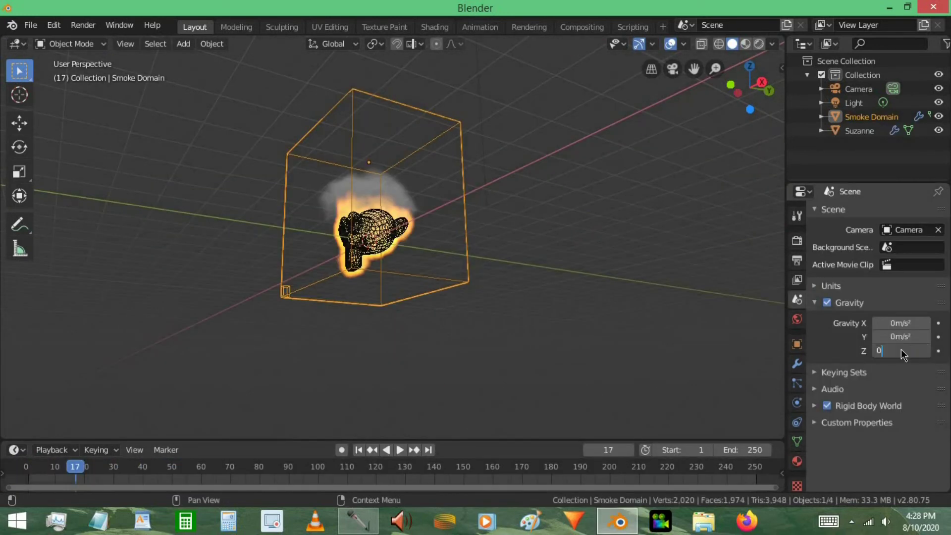
Set the scene's Z gravity to 0 m/s² and play the smoke simulation from the first frame, inspecting the flames closely
left_click(400, 449)
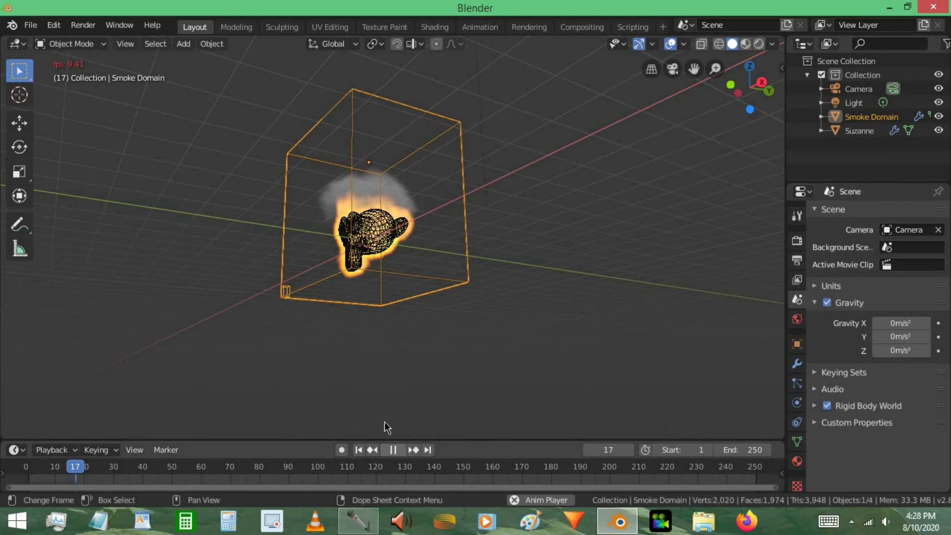
key("shift+Left")
middle_click_drag(383, 298, 441, 278)
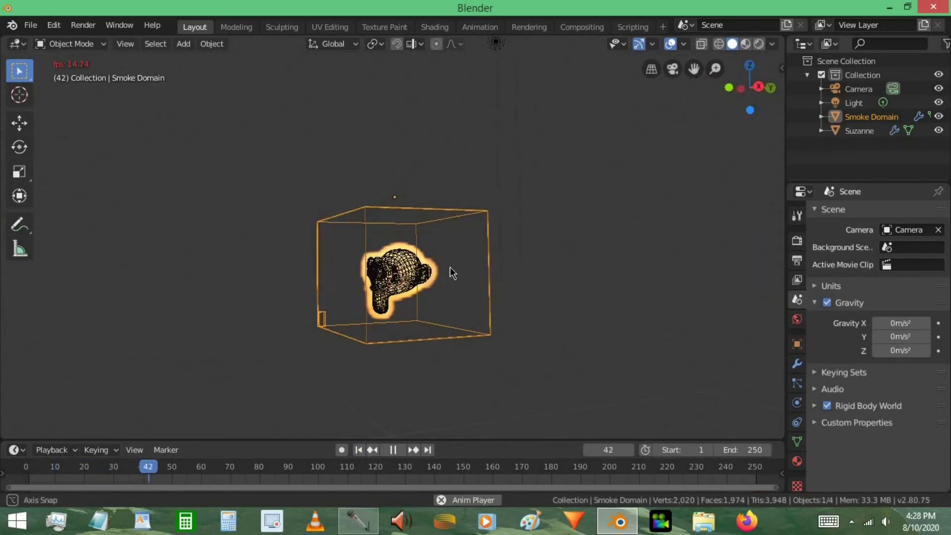
scroll(466, 262, "up", 5)
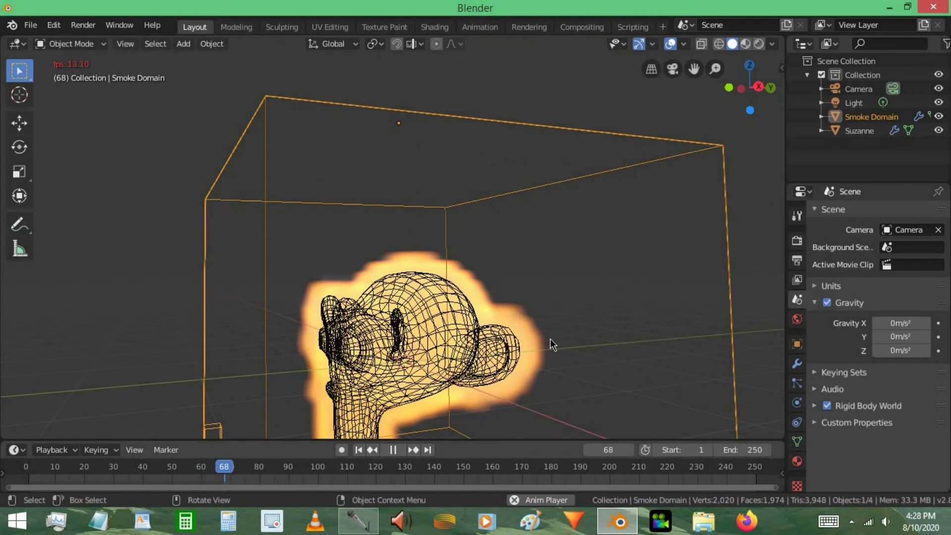
scroll(550, 344, "down", 5)
key("Escape")
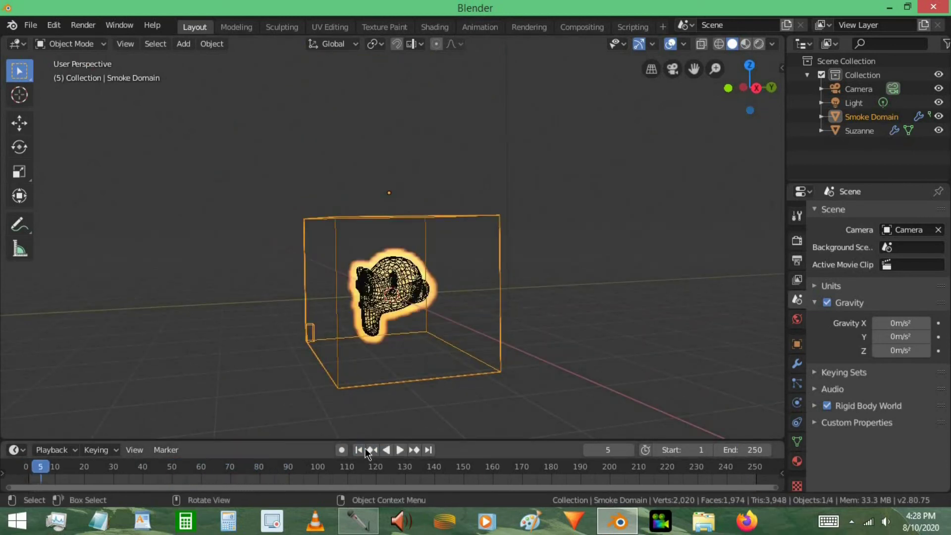
Return to the first frame, shrink the smoke domain along Z and lower it to enclose the monkey head
key("shift+Left")
middle_click_drag(501, 333, 545, 244)
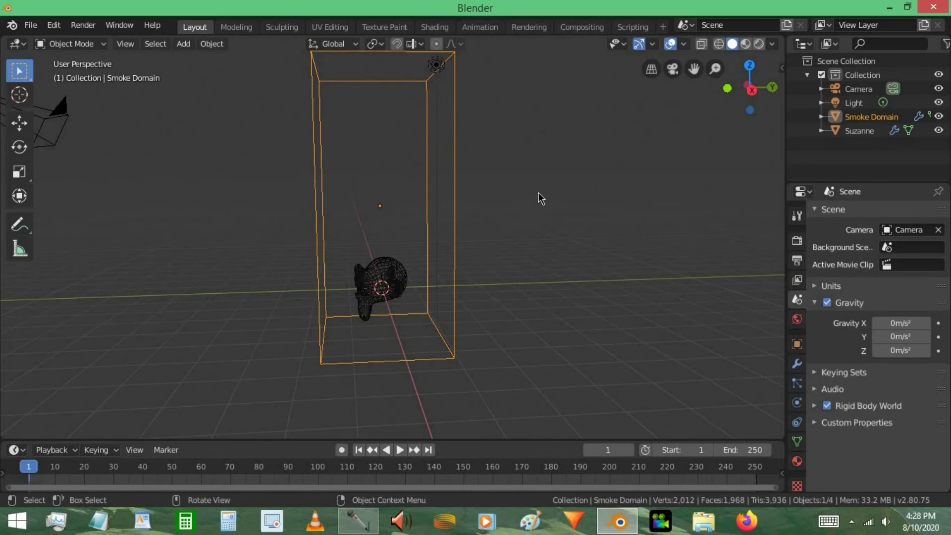
key("s")
key("z")
left_click(454, 263)
key("g")
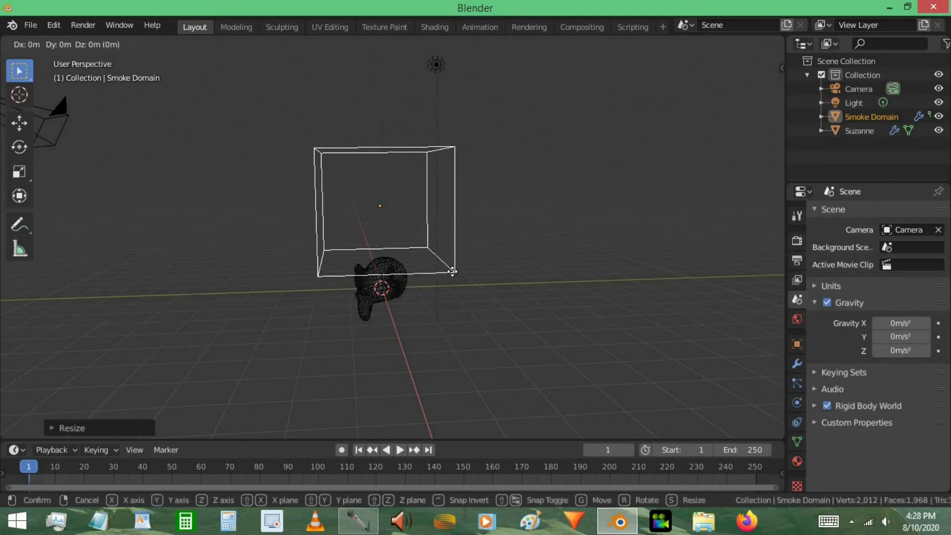
key("z")
left_click(458, 309)
Stretch the smoke domain along Y and shift it in positive Y so the head sits near one end
key("s")
key("y")
left_click(468, 339)
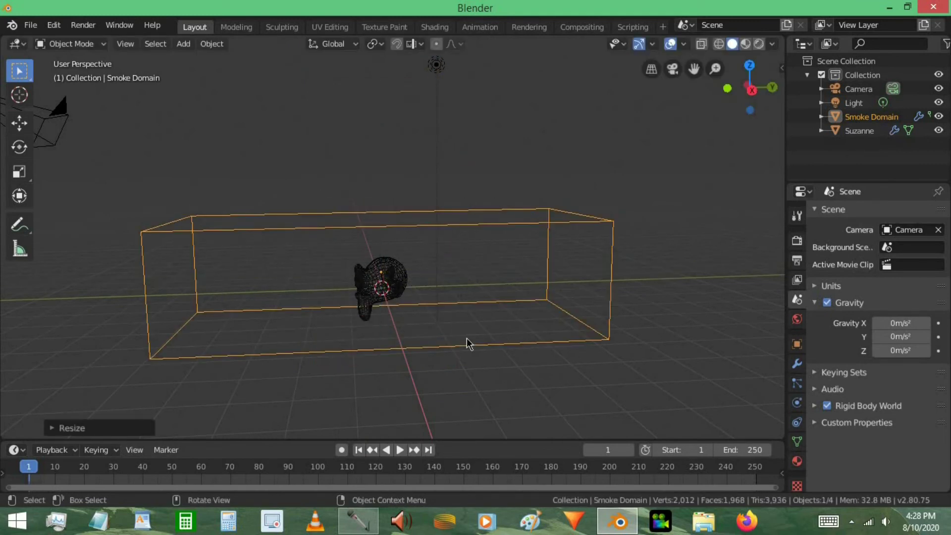
key("g")
key("y")
left_click(467, 336)
key("g")
key("y")
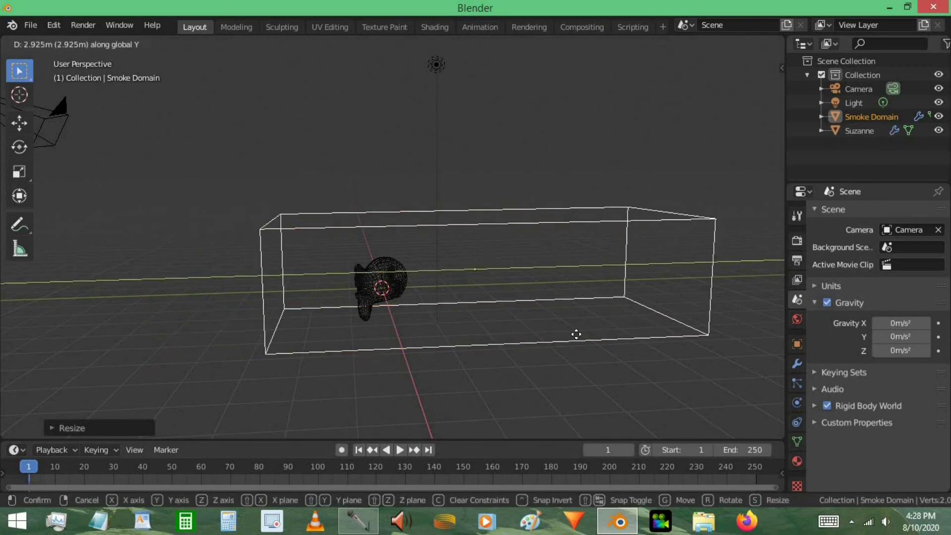
left_click(587, 333)
Set the scene's Y gravity to -4.6 m/s² and play the simulation
left_click_drag(900, 336, 890, 336)
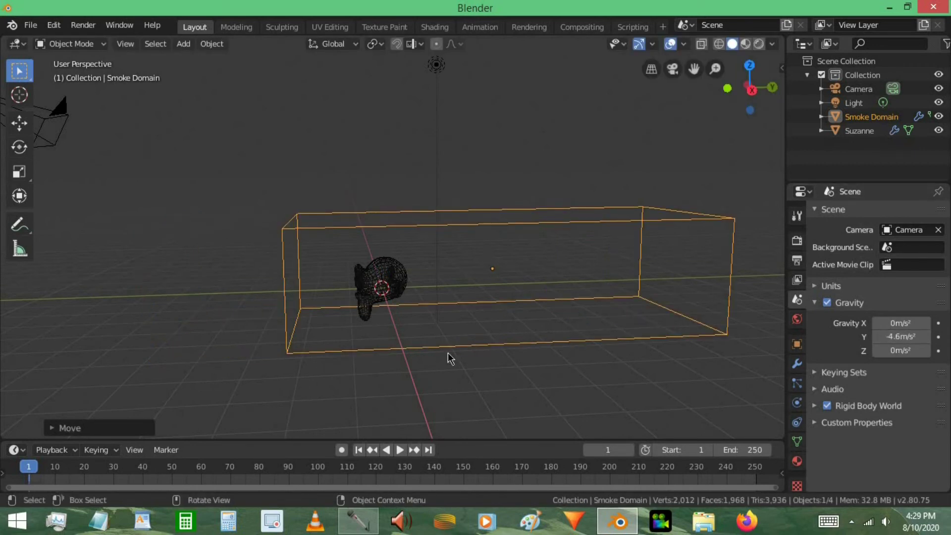
middle_click_drag(450, 357, 323, 308)
key("space")
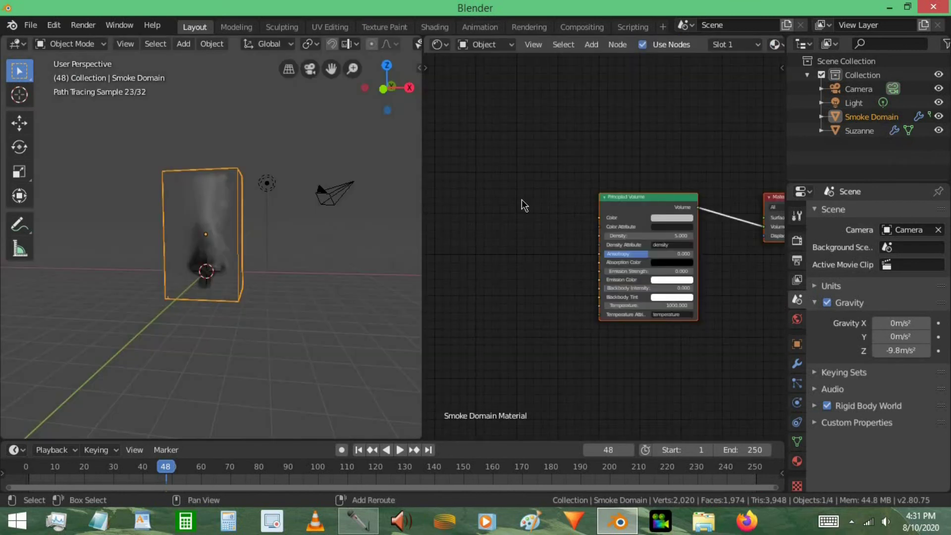
Add a Value node beside the Principled Volume node and connect it to the Blackbody Intensity input
key("shift+a")
left_click(520, 199)
type("val")
key("Return")
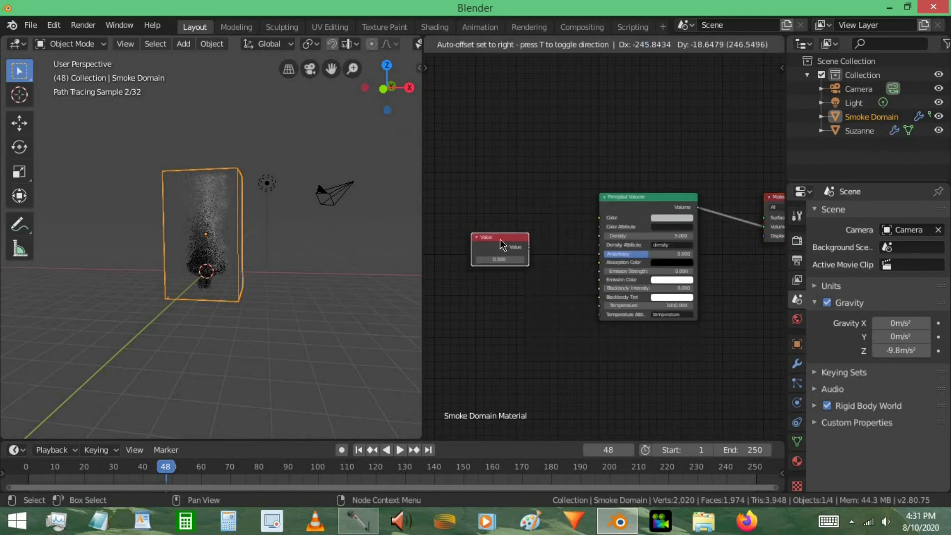
left_click(500, 239)
scroll(521, 238, "up", 3)
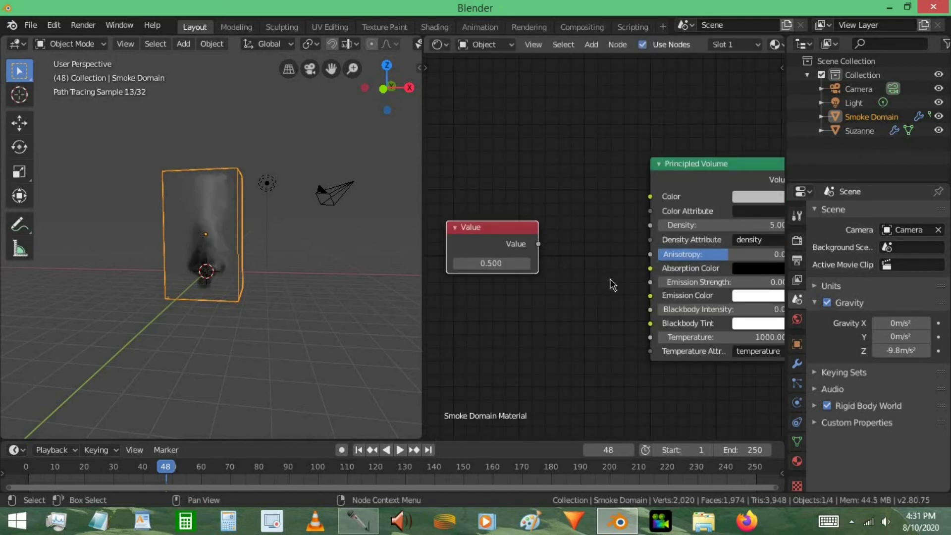
left_click_drag(539, 244, 650, 309)
Inspect the rendered flames up close and set the Value node driving Blackbody Intensity to 20
scroll(198, 280, "up", 7)
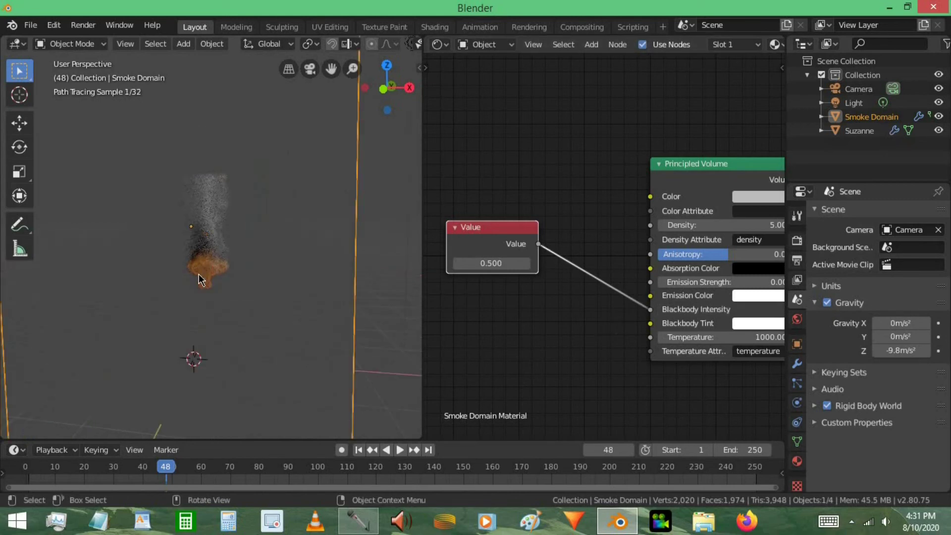
scroll(198, 280, "up", 5)
scroll(434, 263, "up", 1)
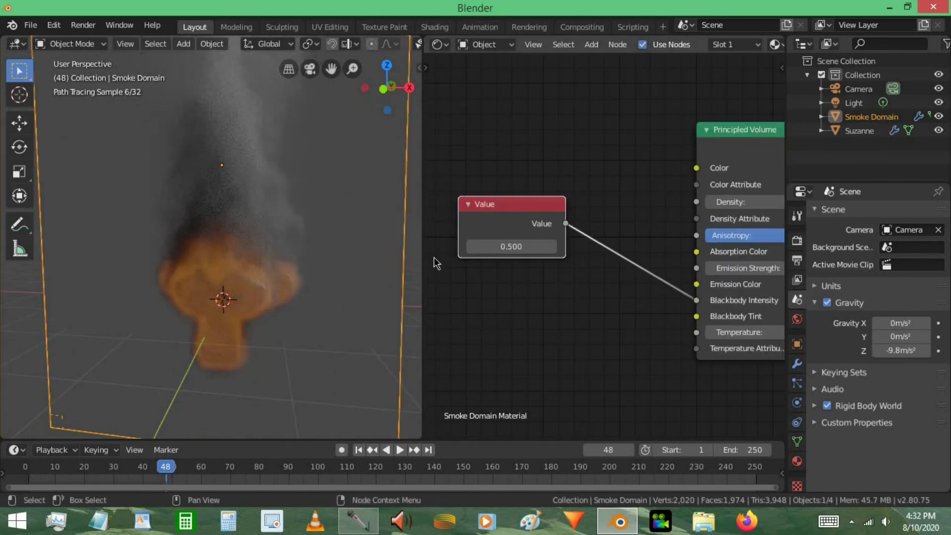
left_click(511, 247)
key("Return")
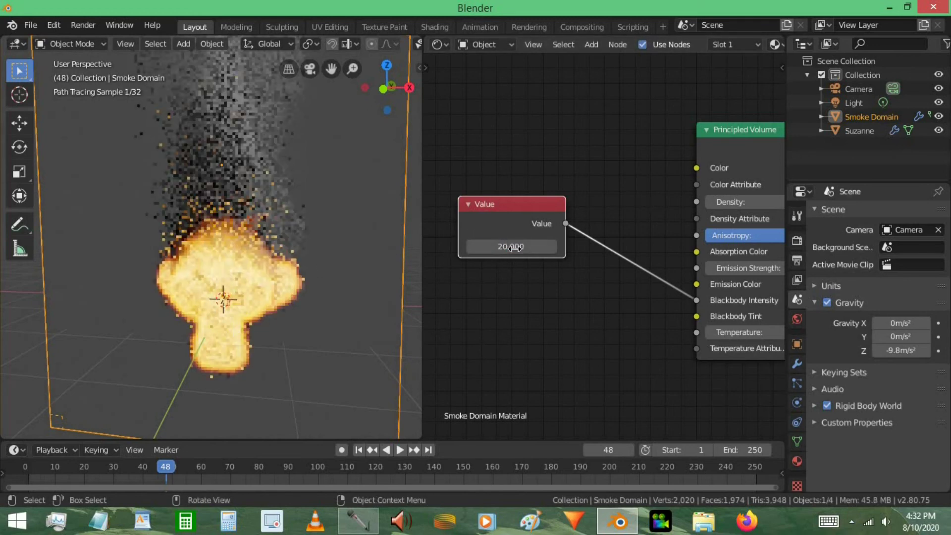
Set the Value node driving Blackbody Intensity to 10
left_click(518, 245)
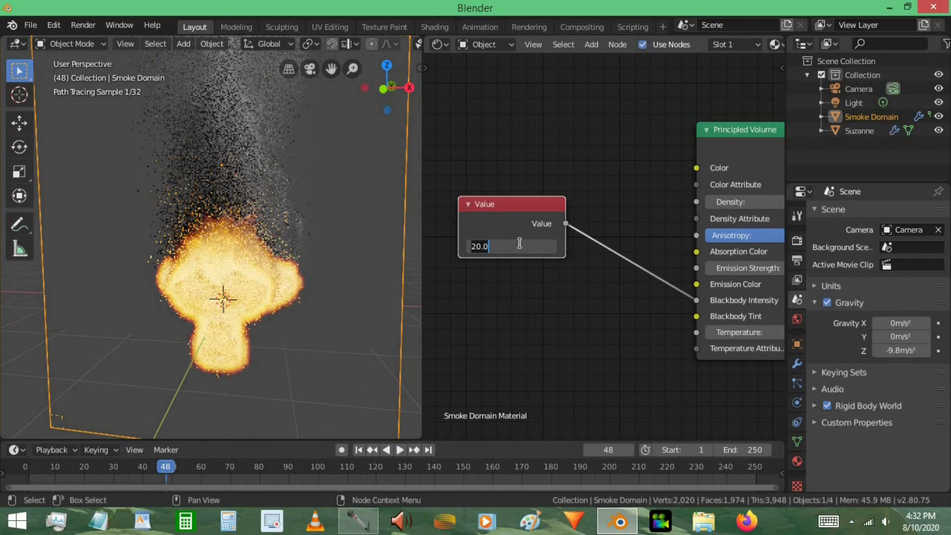
type("10")
key("Return")
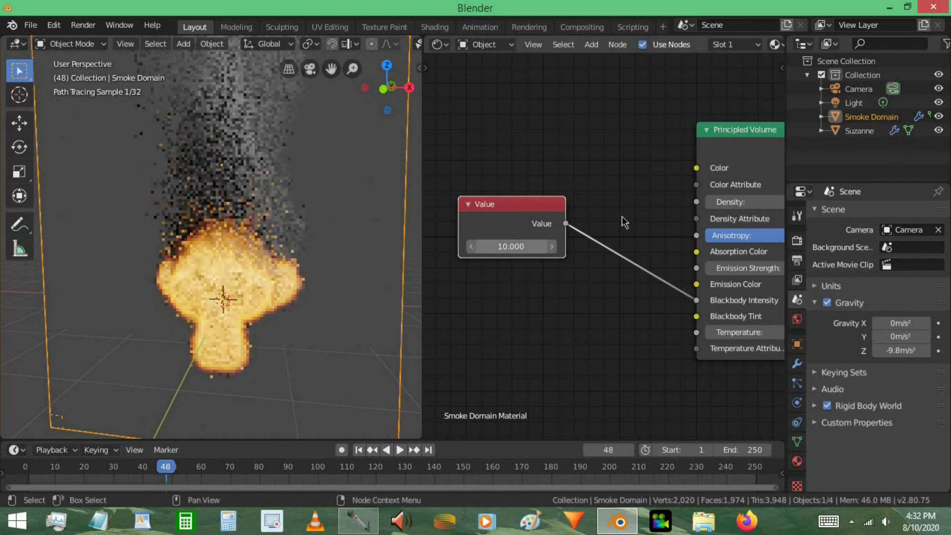
Darken the Principled Volume node's Color to a dark grey for blacker smoke
scroll(511, 255, "down", 1)
scroll(539, 234, "up", 3)
scroll(281, 177, "down", 5)
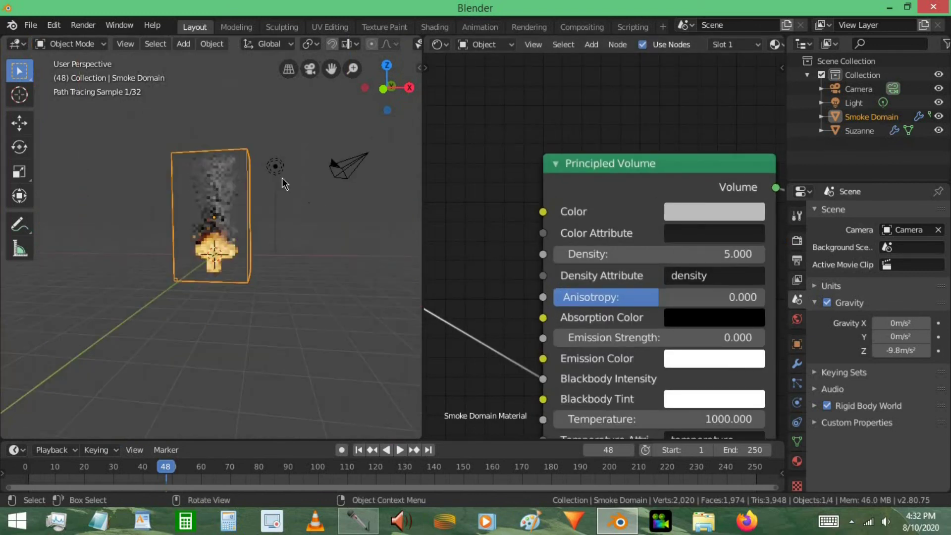
scroll(282, 202, "up", 4)
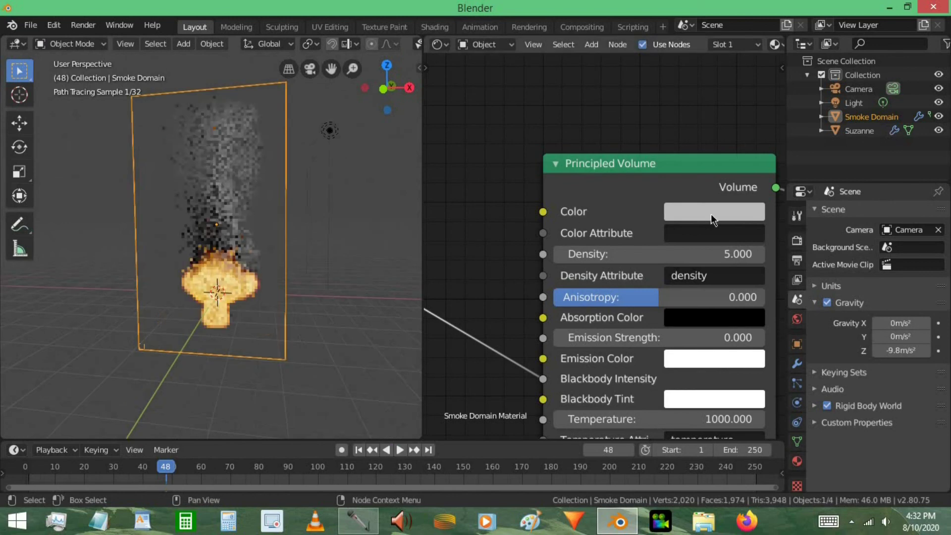
left_click(744, 215)
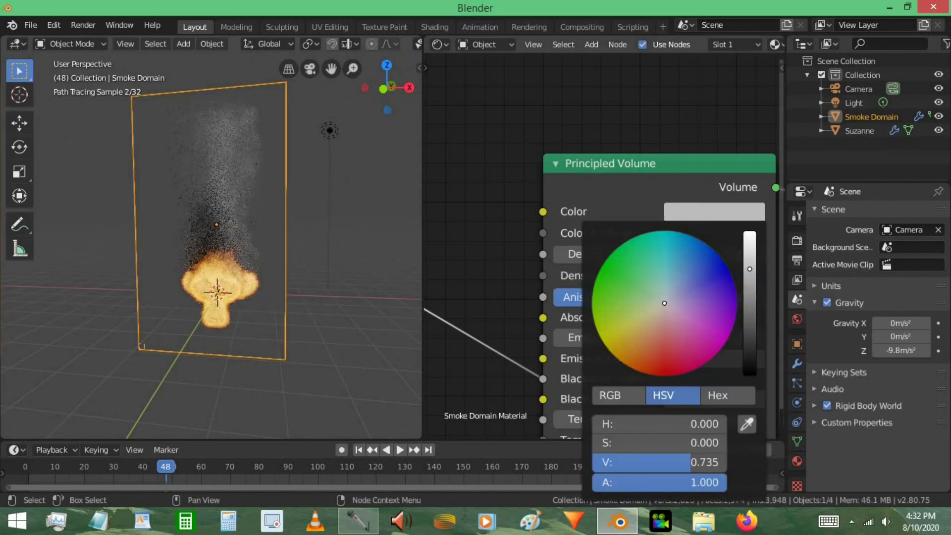
left_click_drag(751, 310, 750, 324)
Set the Principled Volume's Blackbody Tint to a light orange with hue 0.089 and saturation 0.408
scroll(555, 347, "down", 2)
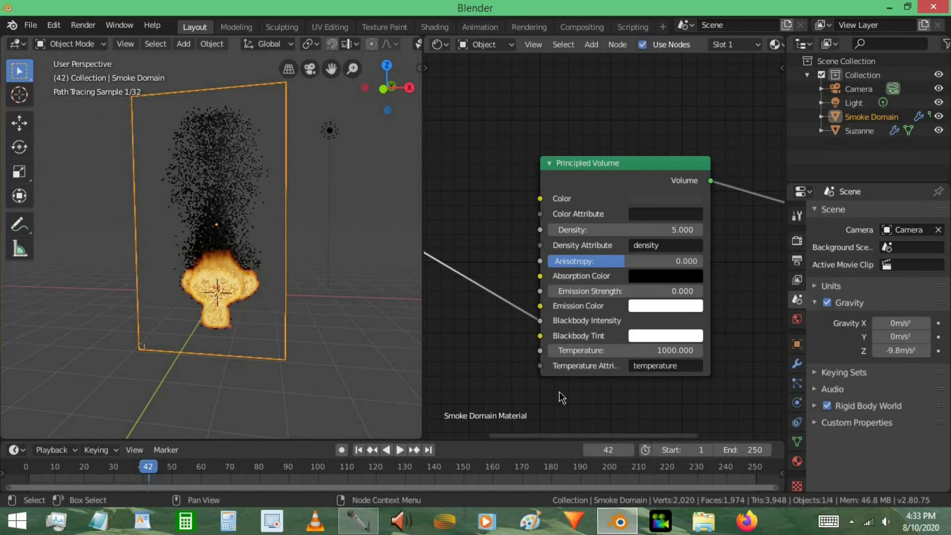
left_click(670, 337)
mouse_move(684, 186)
left_mouse_down()
mouse_move(669, 221)
mouse_move(653, 204)
mouse_move(690, 211)
mouse_move(681, 196)
left_mouse_up()
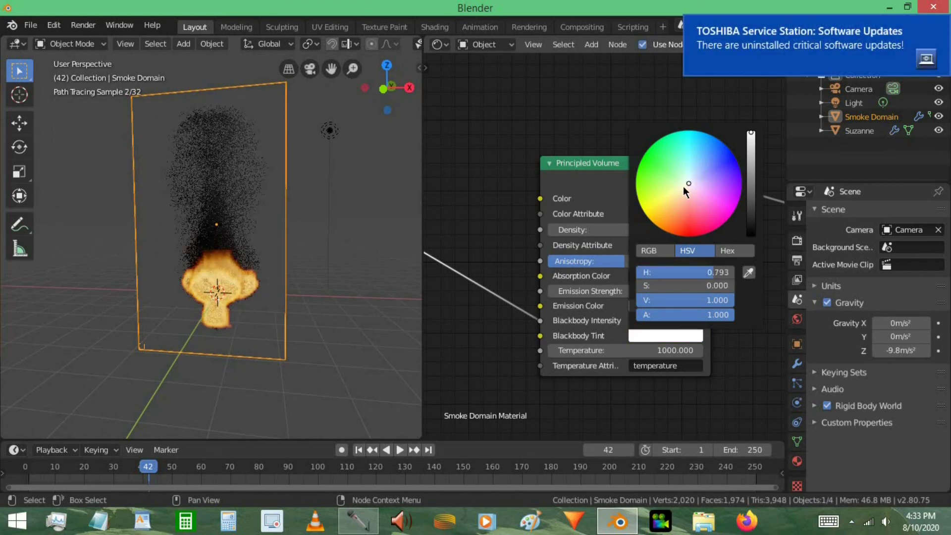
left_click(678, 189)
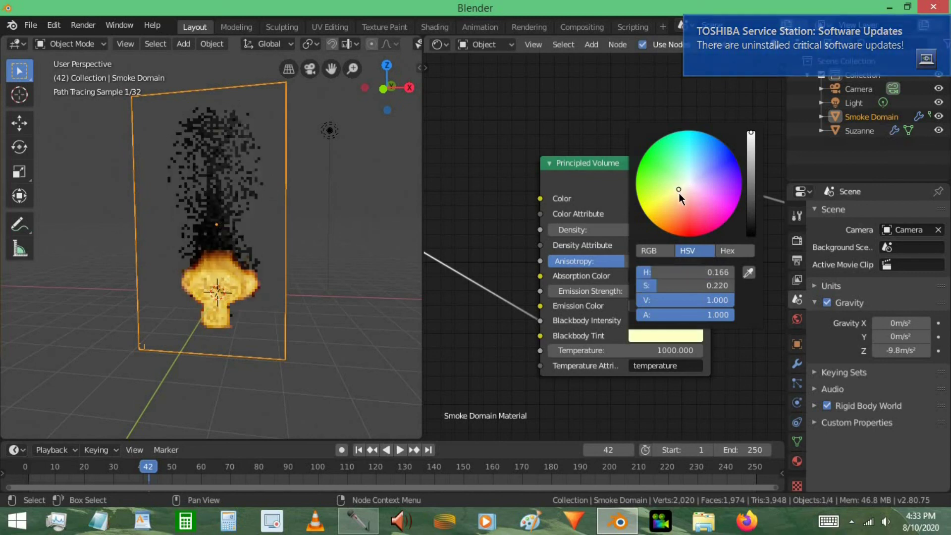
left_click_drag(679, 194, 677, 201)
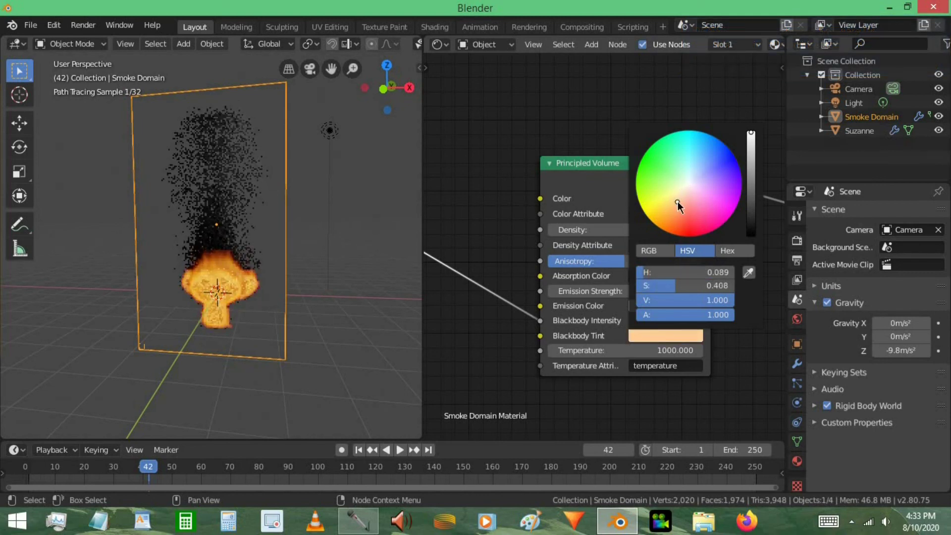